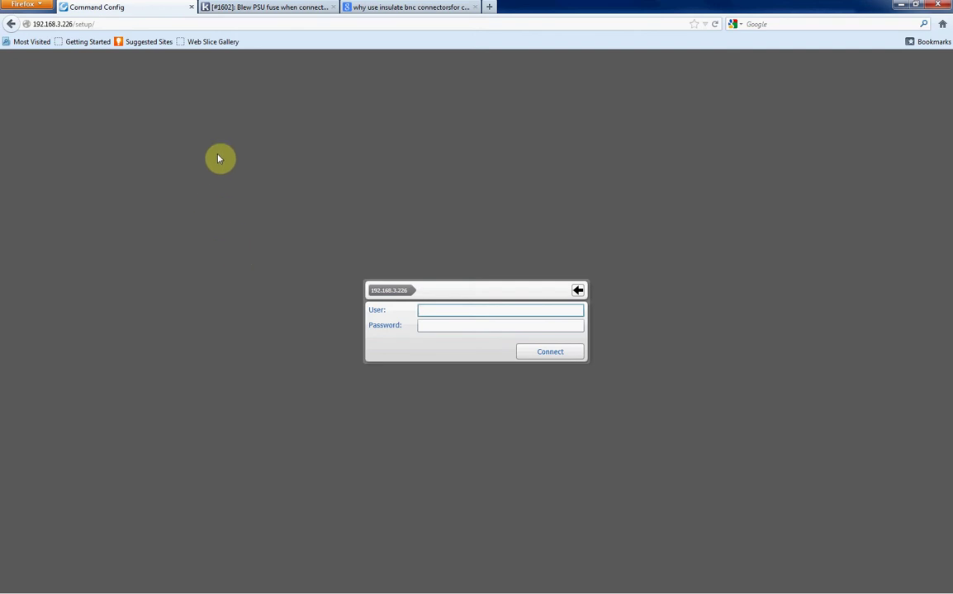
Step: Log in to the recorder's setup page as admin with the account password
left_click(170, 24)
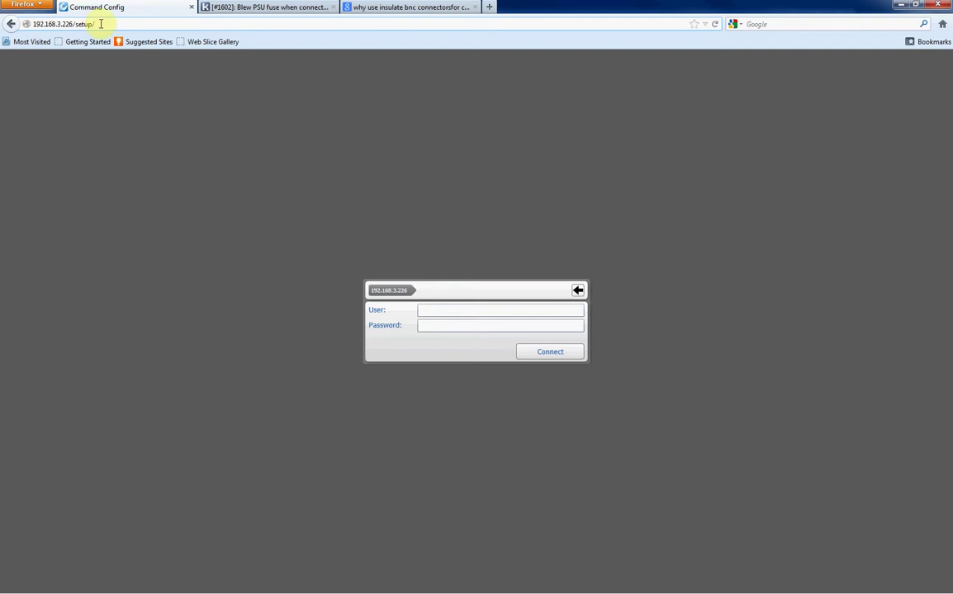
left_click(451, 312)
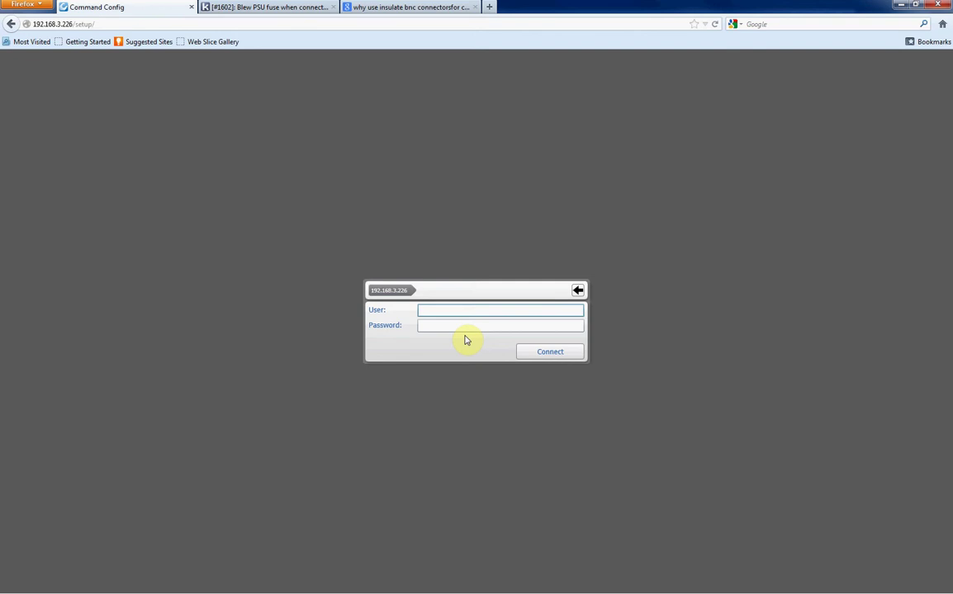
type("admin")
key("Tab")
type("••")
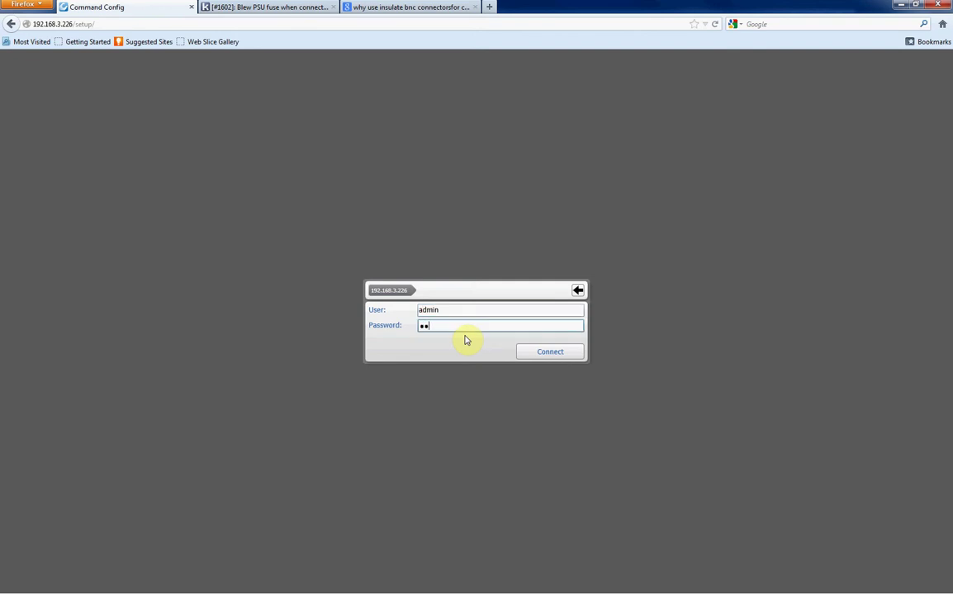
type("•••••••")
key("Return")
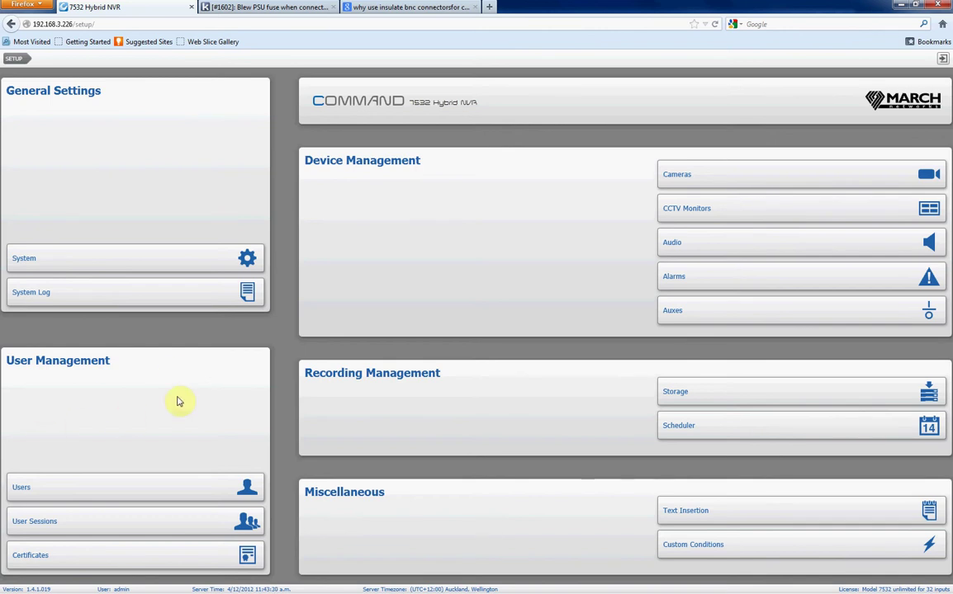
Step: Open the system's network interface settings and select Local Area Connection 2 as the network area
left_click(91, 259)
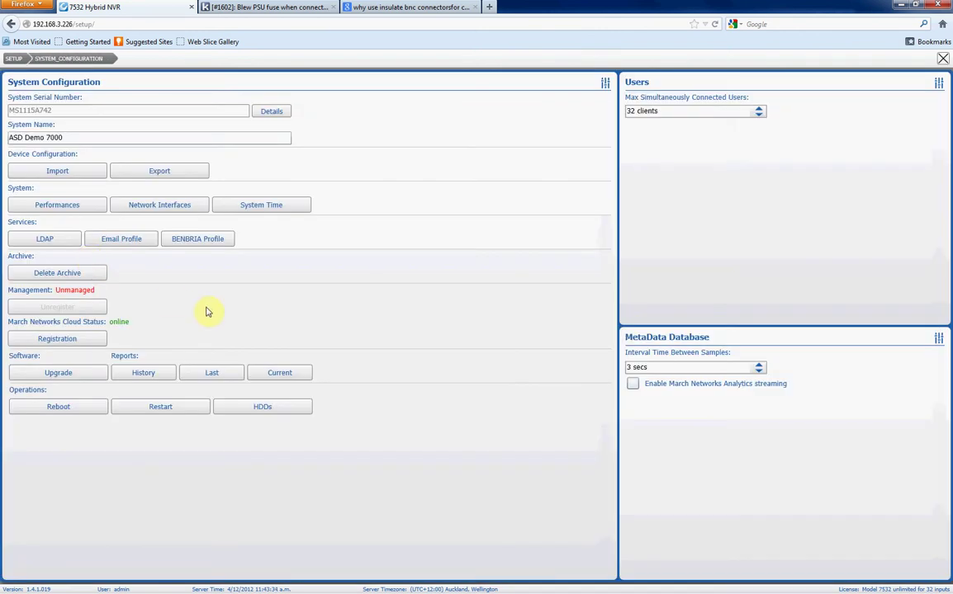
left_click(173, 212)
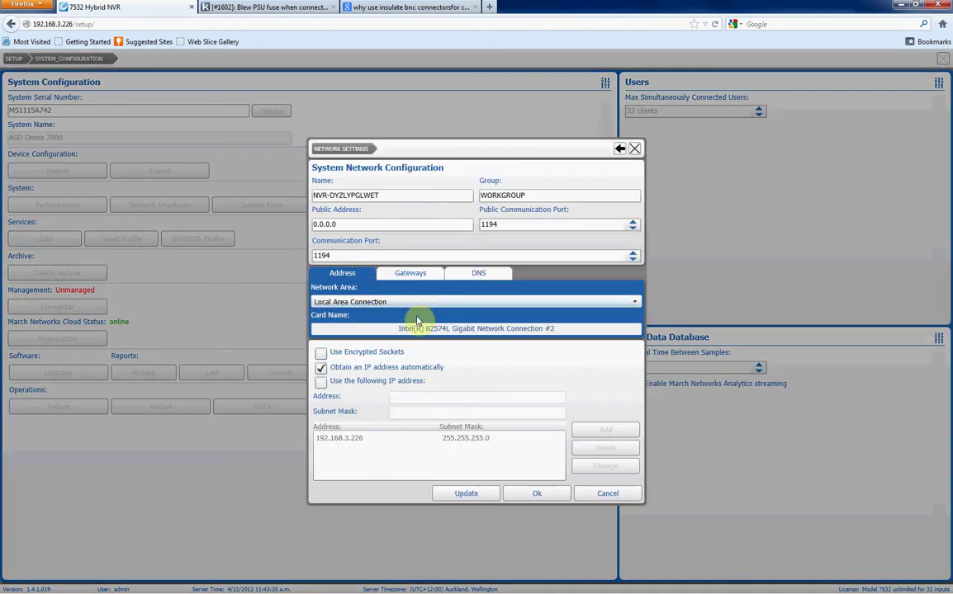
left_click(627, 305)
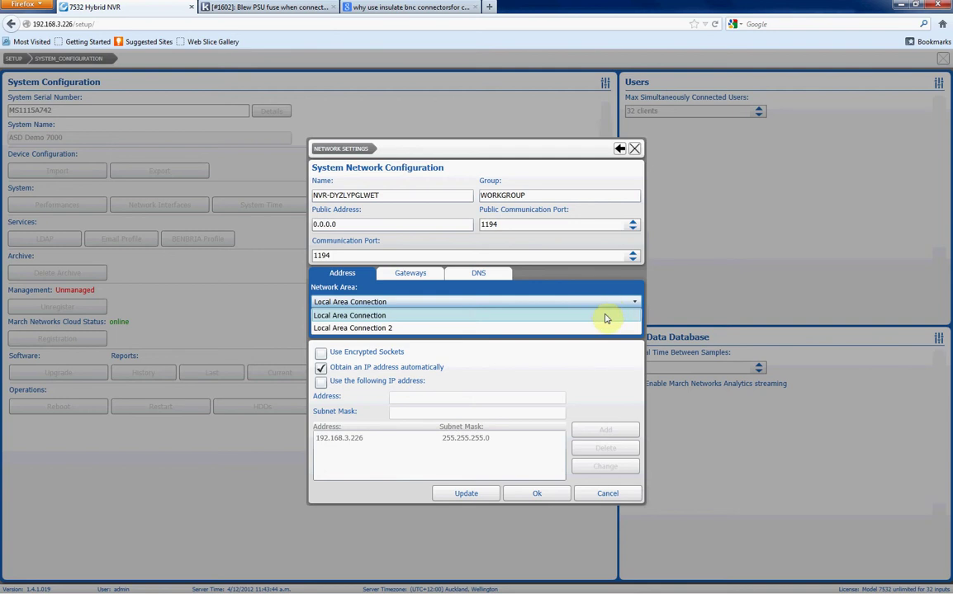
left_click(555, 328)
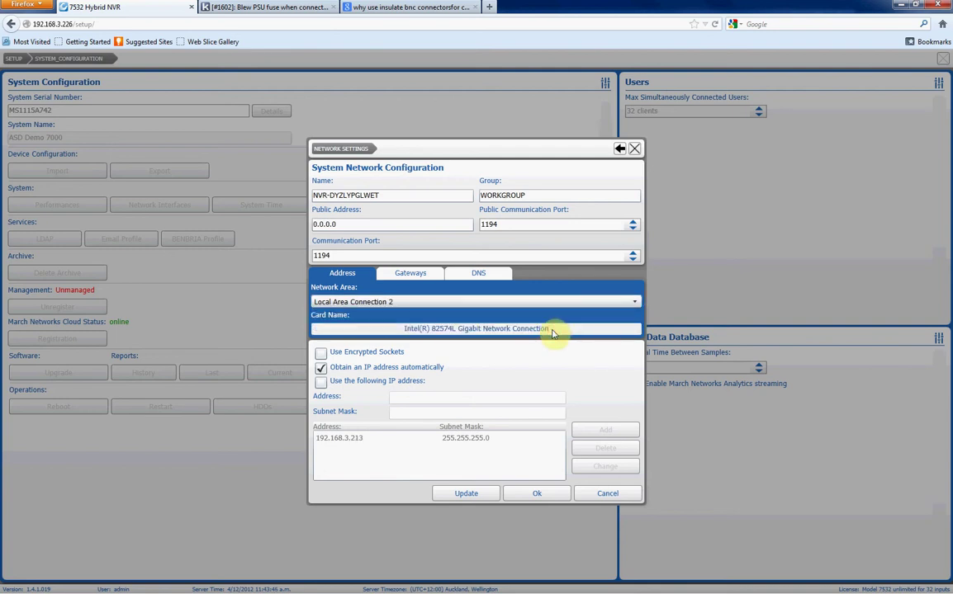
Step: Add the static IP address 192.168.3.12 with subnet mask 255.255.255.0 to Local Area Connection 2
left_click(320, 381)
left_click(424, 396)
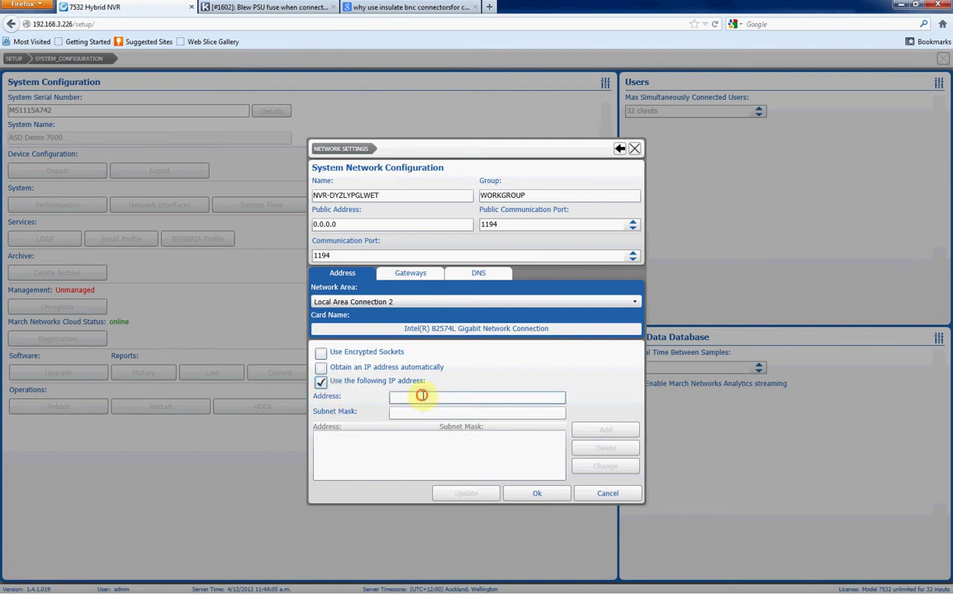
type("192.168.3.12")
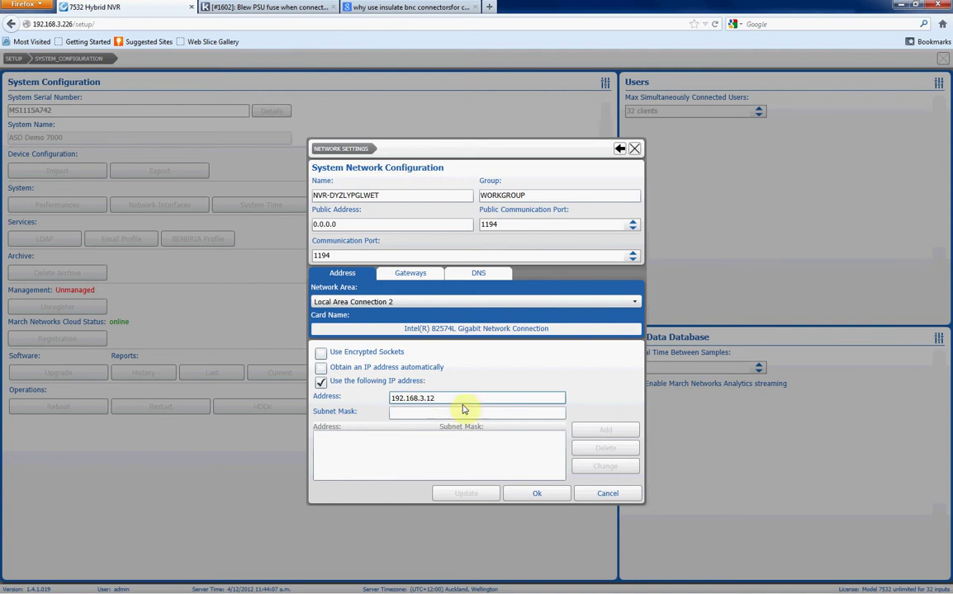
left_click(443, 413)
type("255")
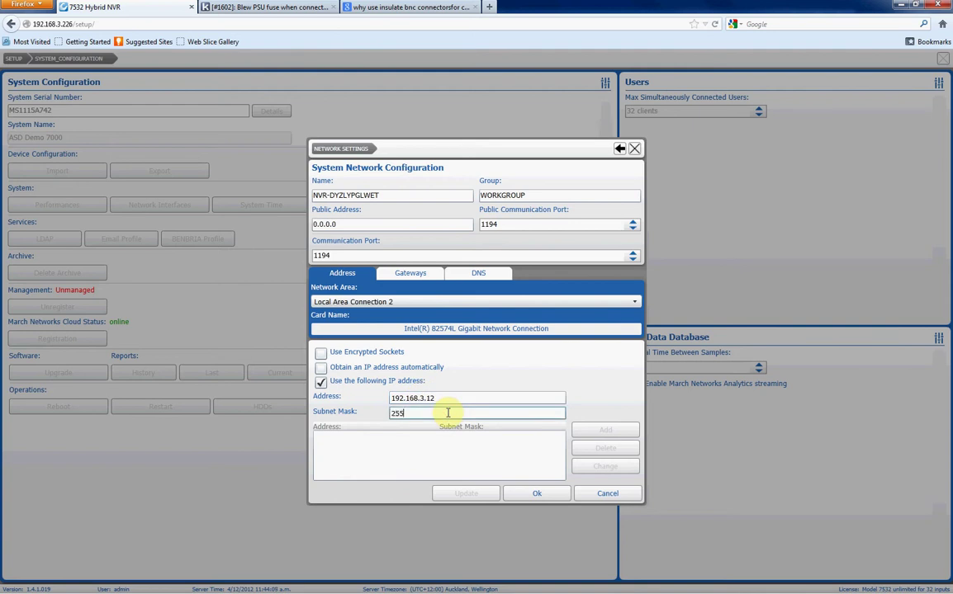
type(".255.255.0")
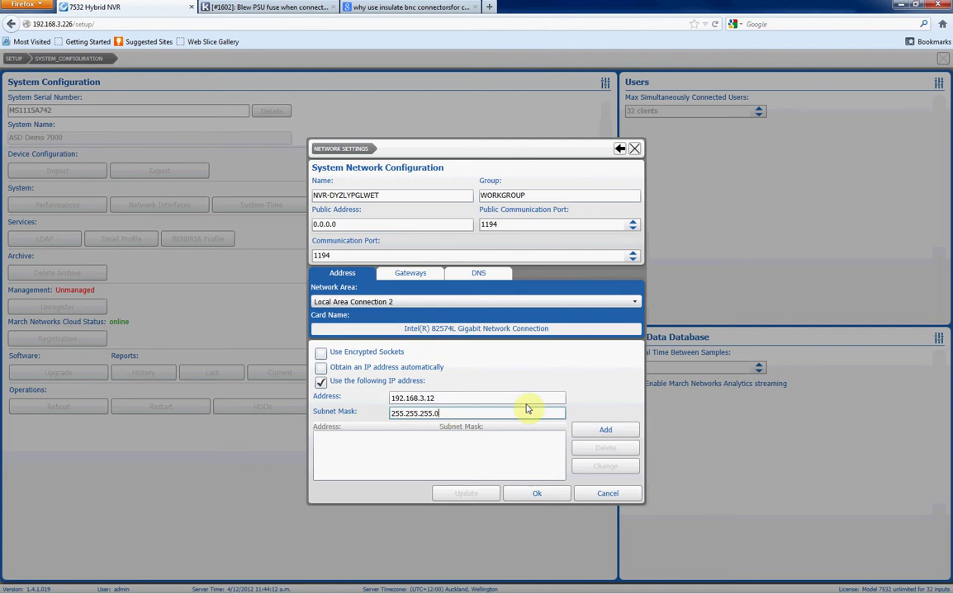
left_click(596, 430)
Step: Review the gateway, DNS and address settings of Local Area Connection 2 and discard the network changes
left_click(406, 275)
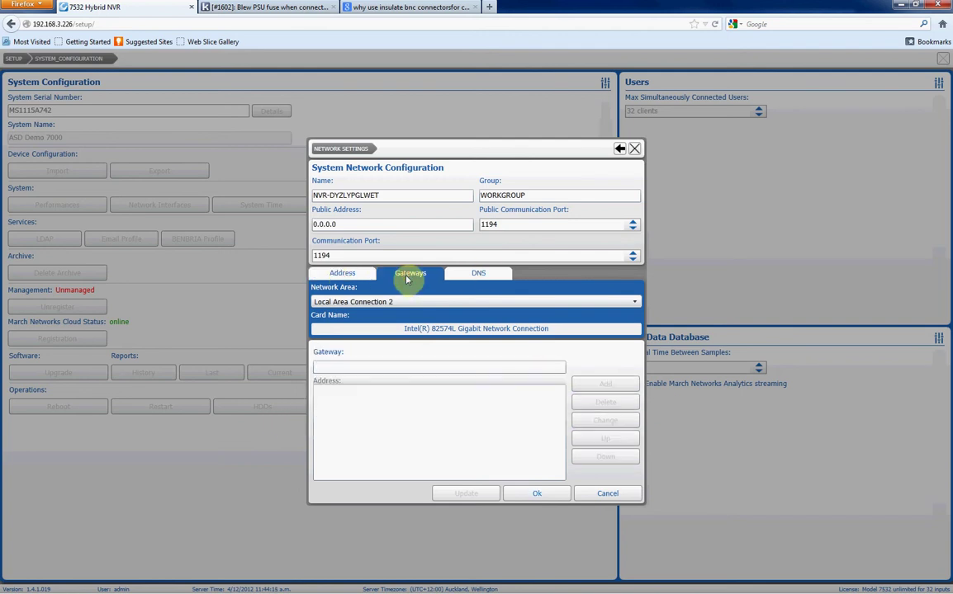
left_click(484, 280)
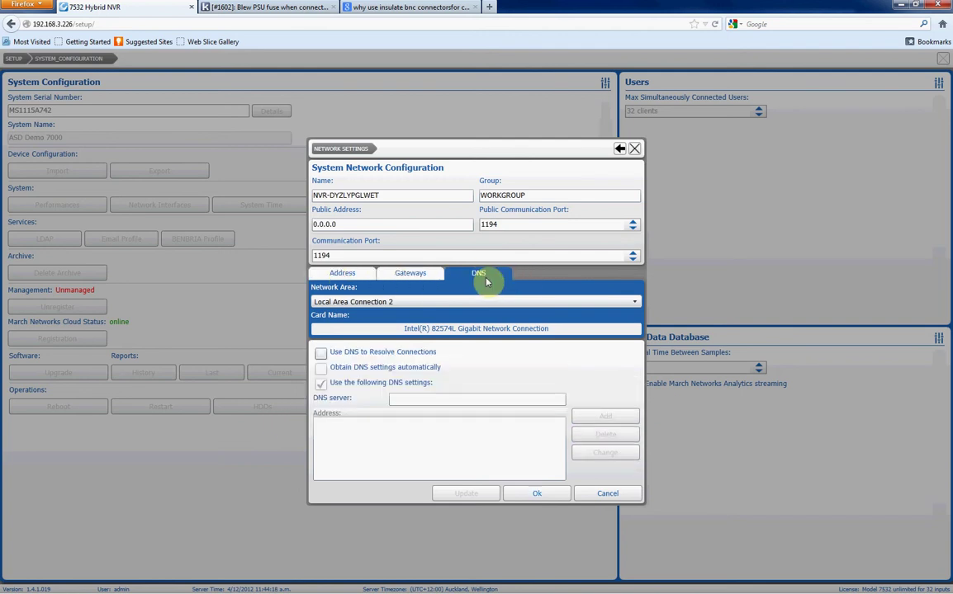
left_click(342, 274)
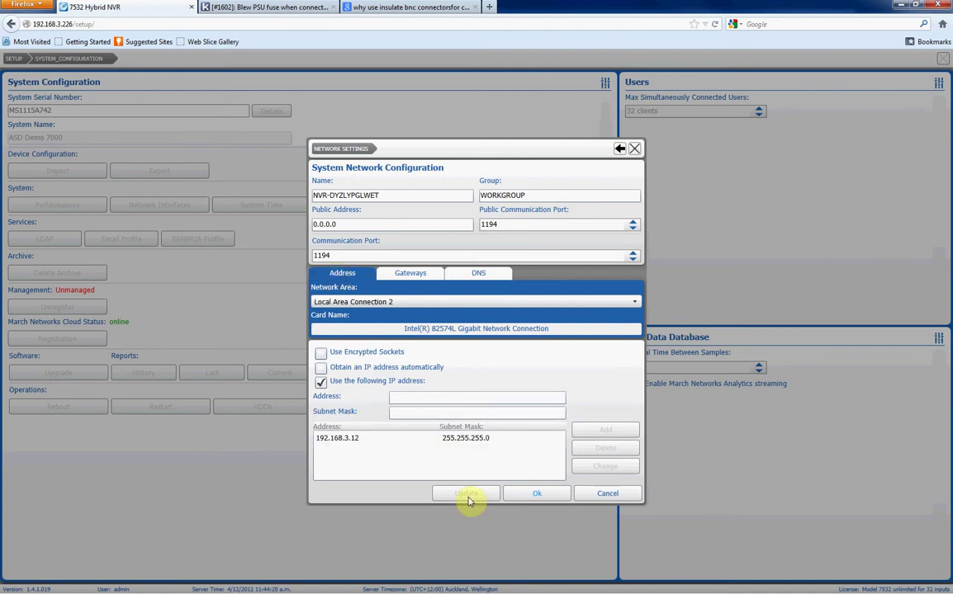
left_click(607, 493)
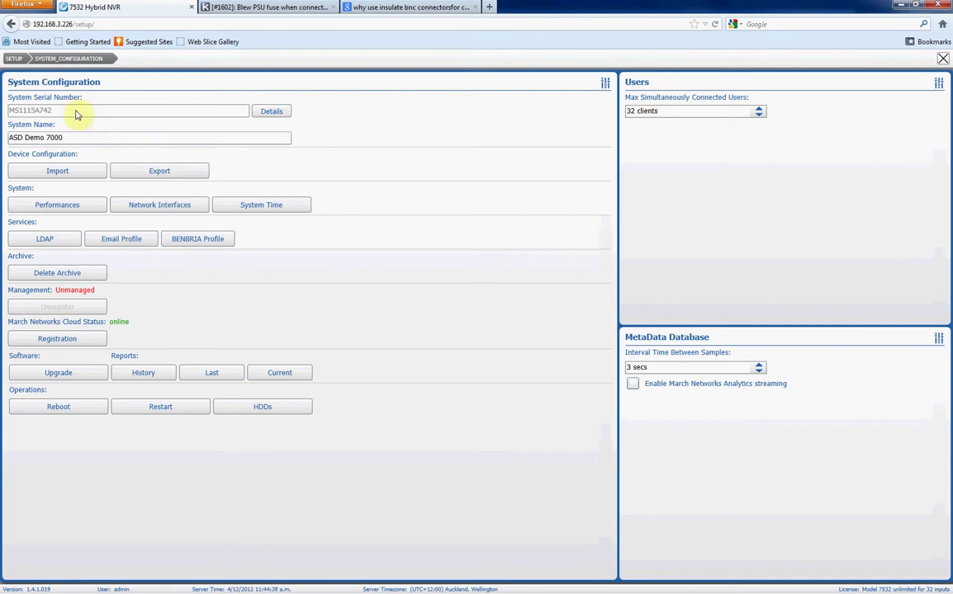
Step: Go to the camera configuration and scan the network for cameras, leaving the discovery without adding any
left_click(15, 59)
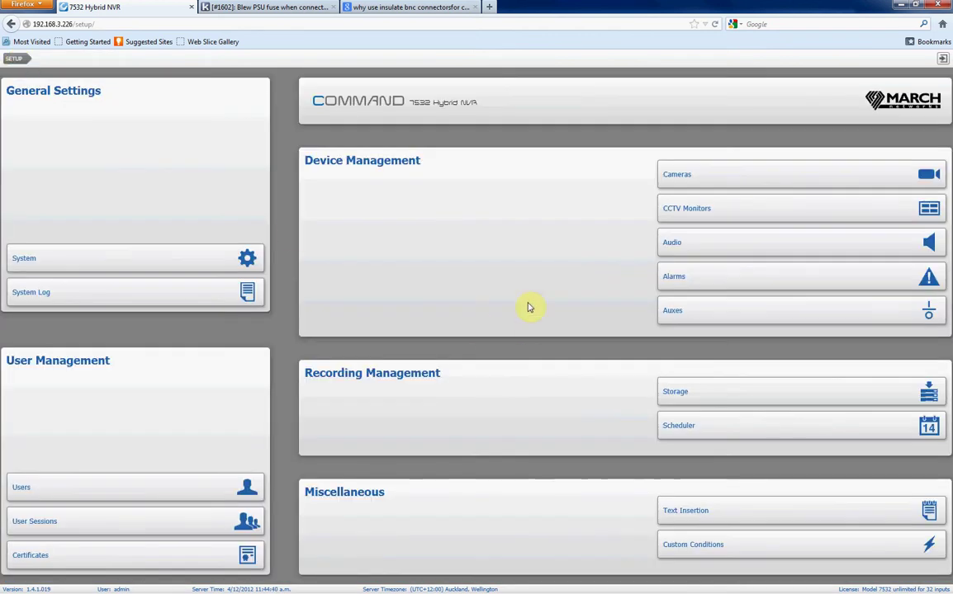
left_click(690, 178)
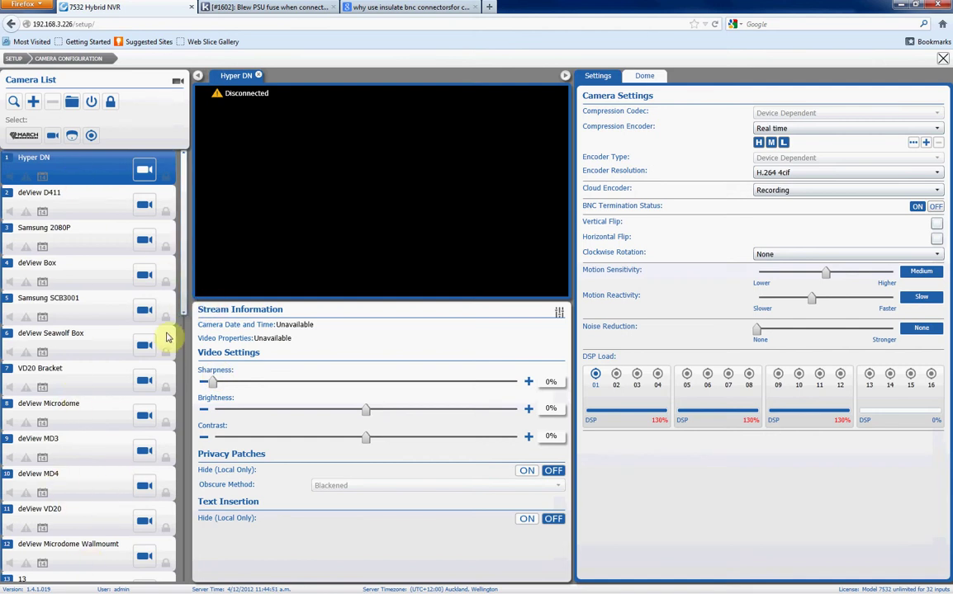
left_click_drag(181, 308, 183, 219)
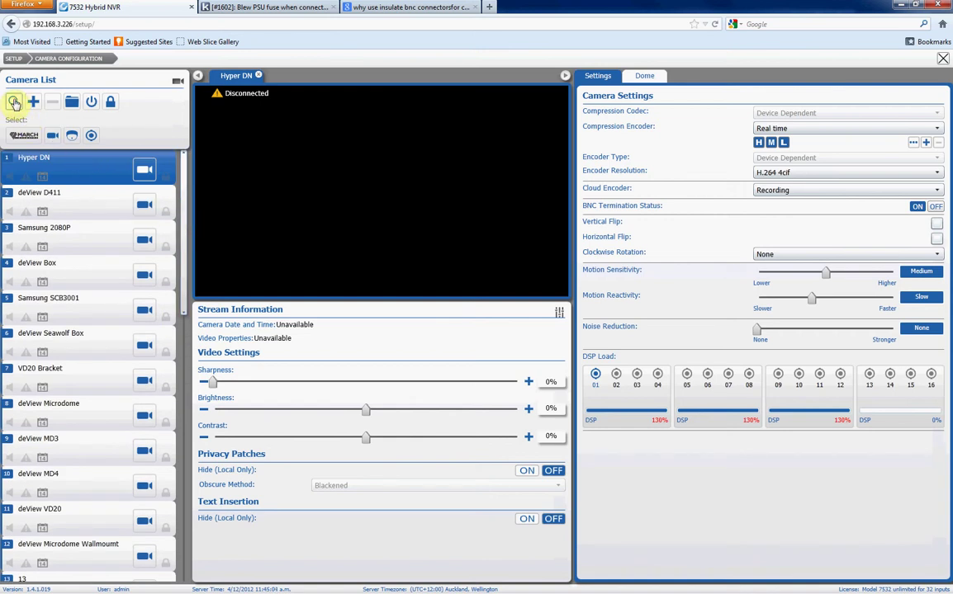
left_click(13, 104)
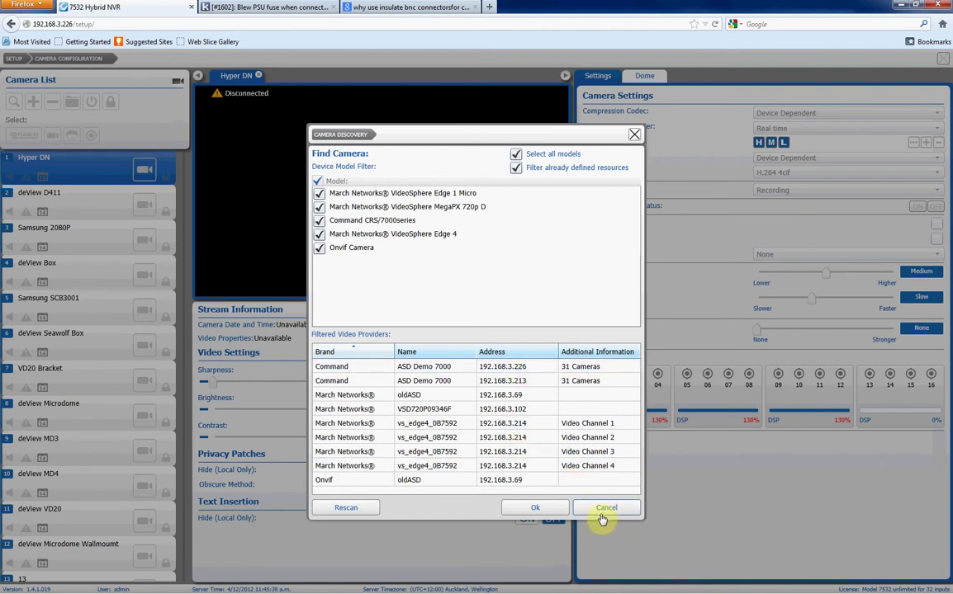
left_click(603, 510)
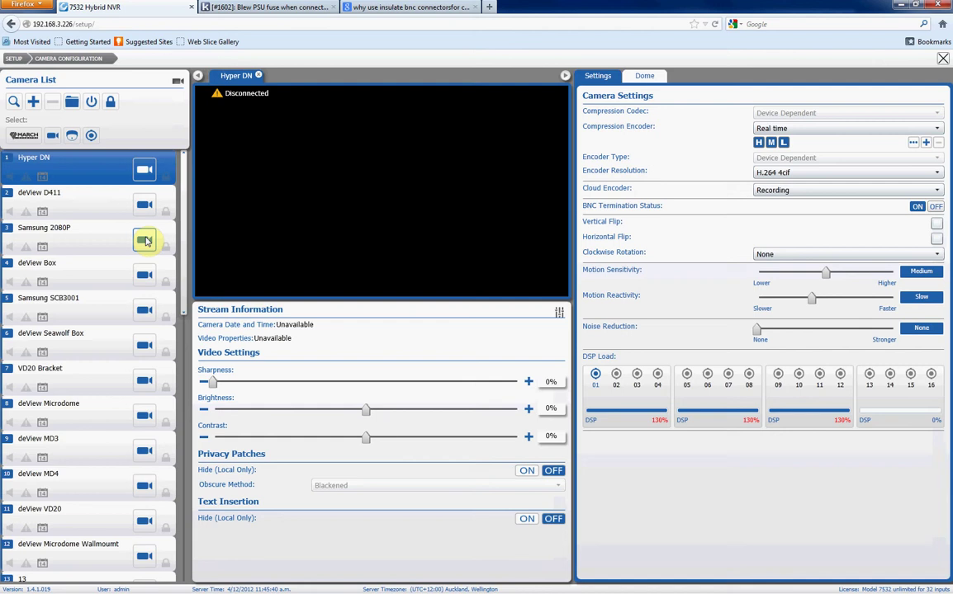
Step: Start adding a camera manually, with March Networks as the brand and VideoSphere MegaPX MicroDome as the model
left_click(33, 103)
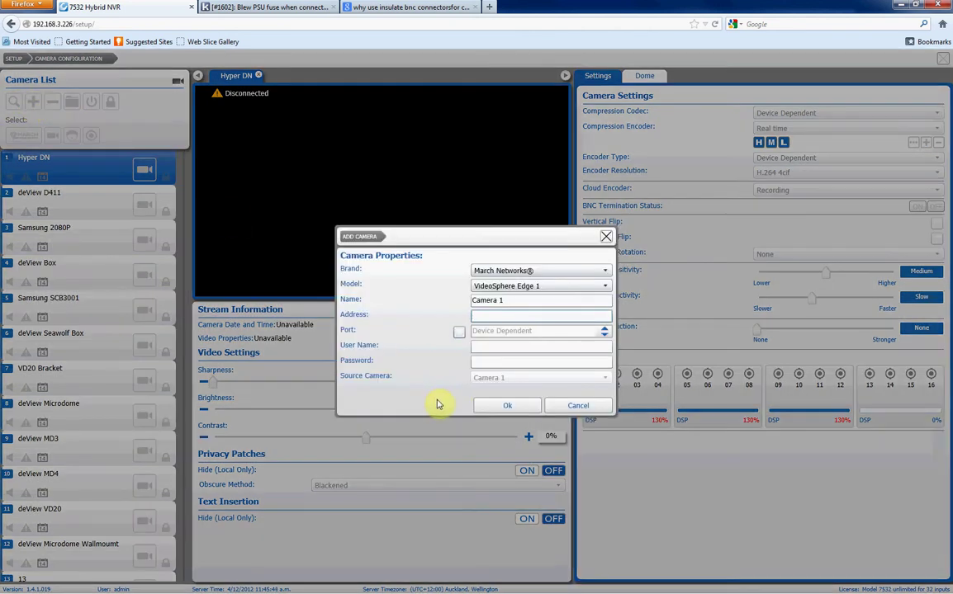
left_click(575, 273)
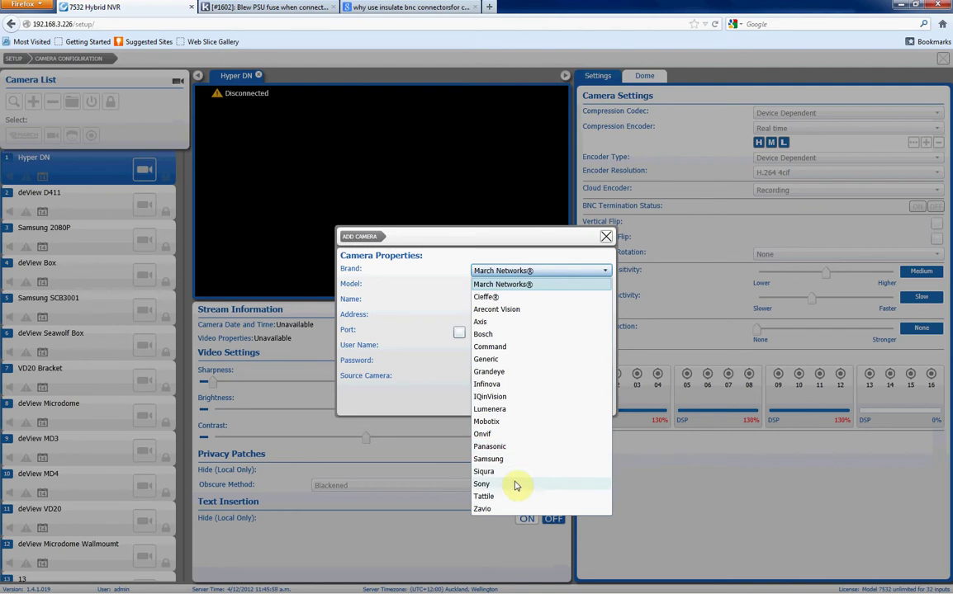
left_click(499, 284)
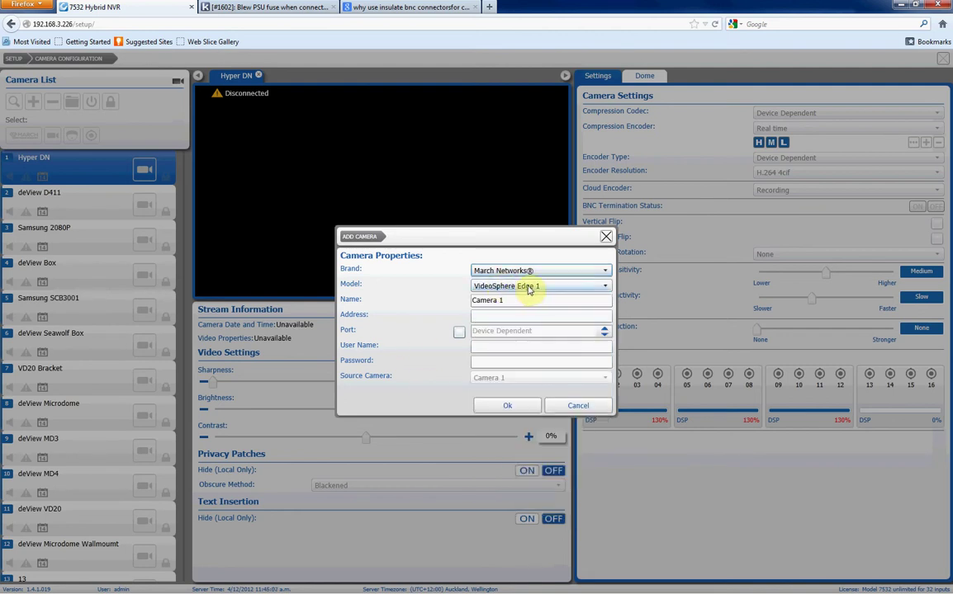
left_click(569, 286)
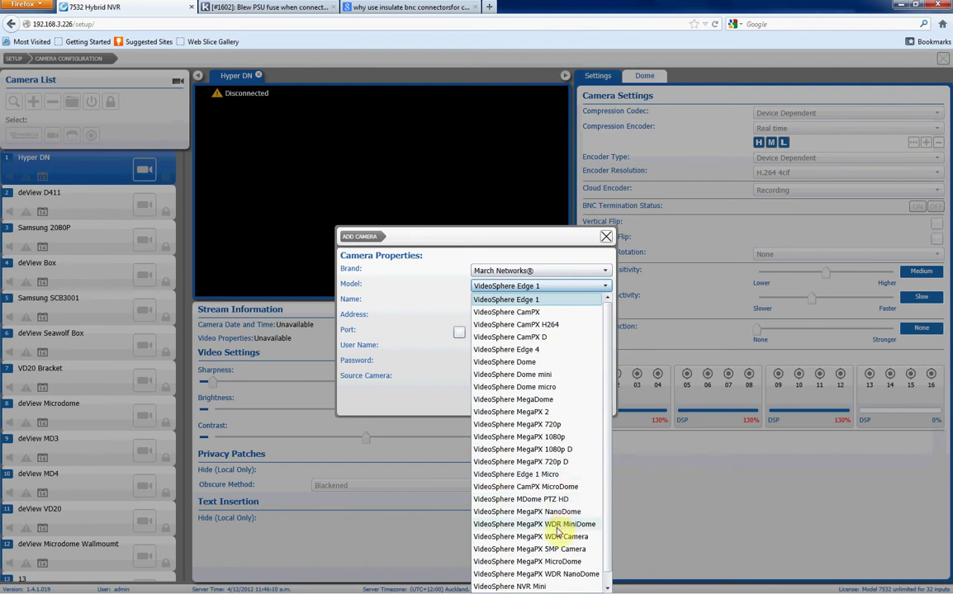
left_click(492, 562)
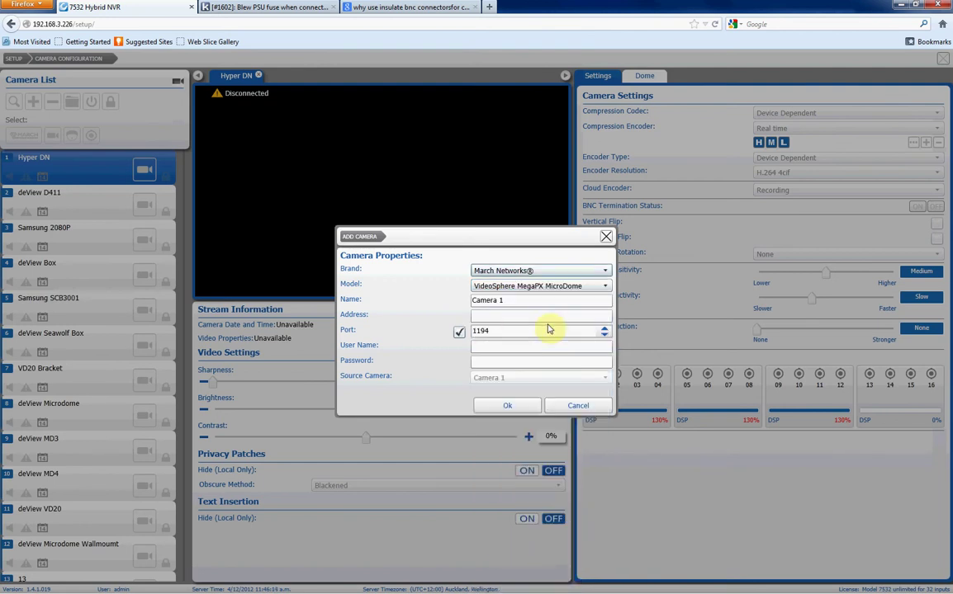
Step: Name the new camera Training and set its address to 192.168.3.27
left_click_drag(532, 299, 425, 308)
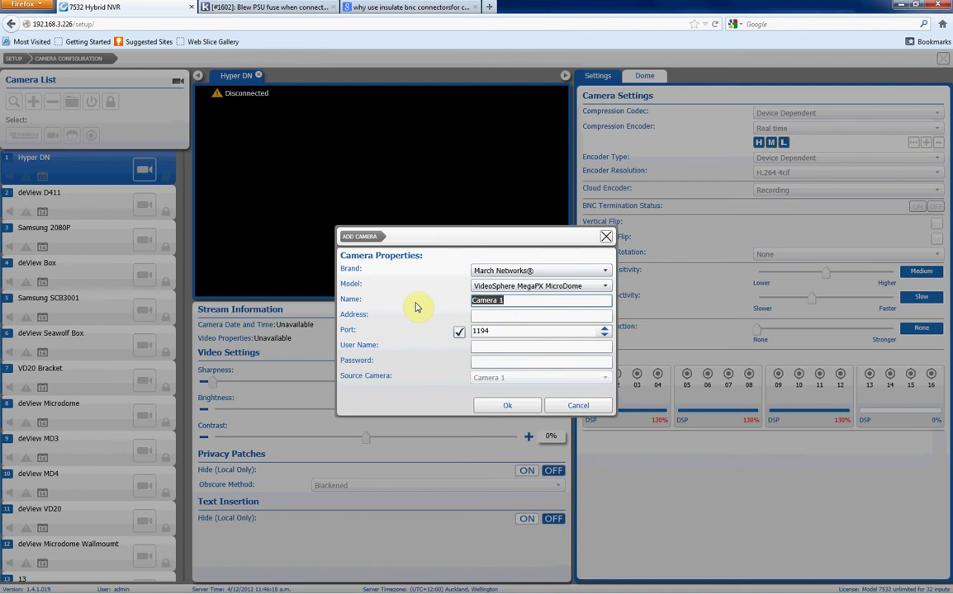
type("Training")
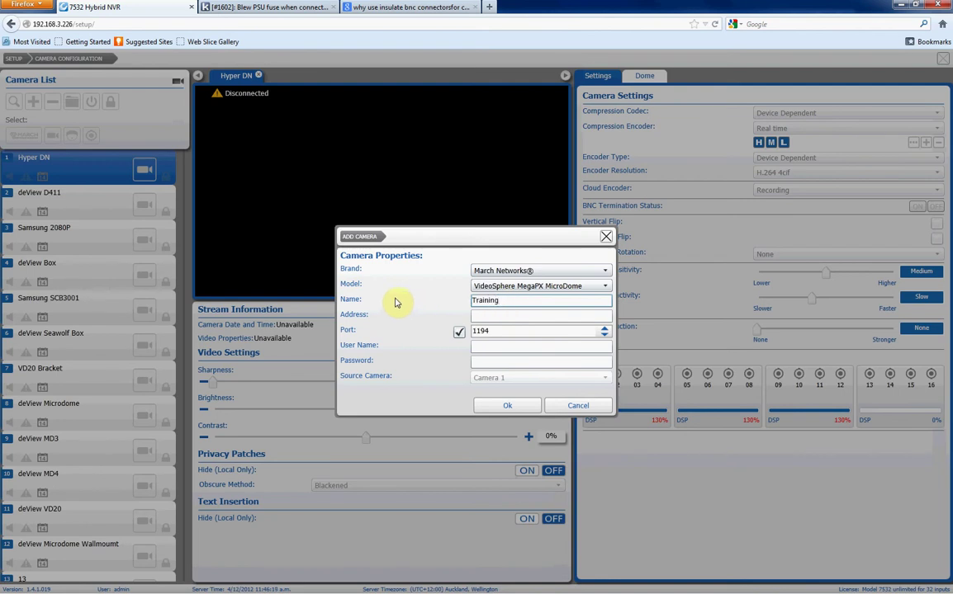
left_click(508, 316)
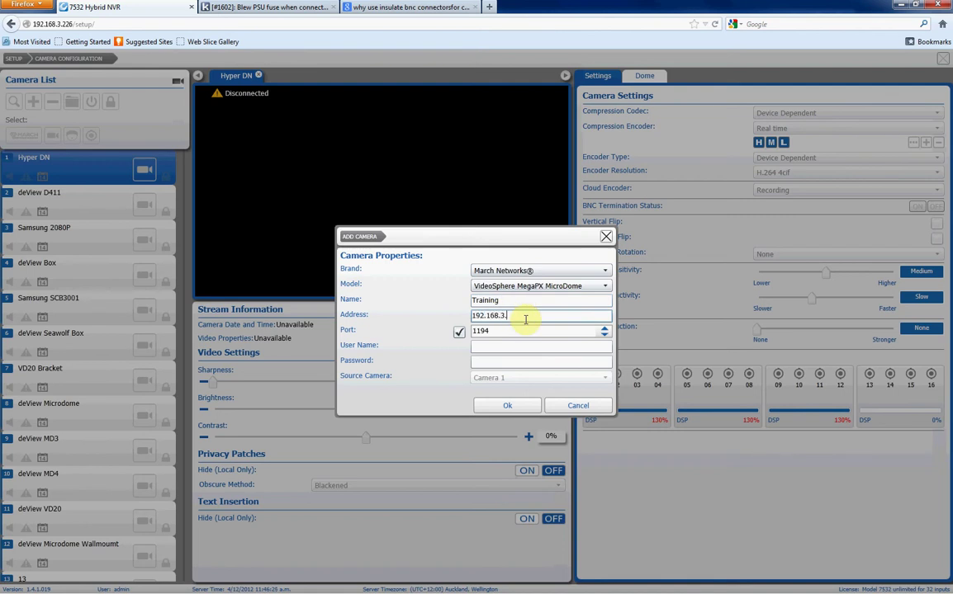
type("192.168.3.")
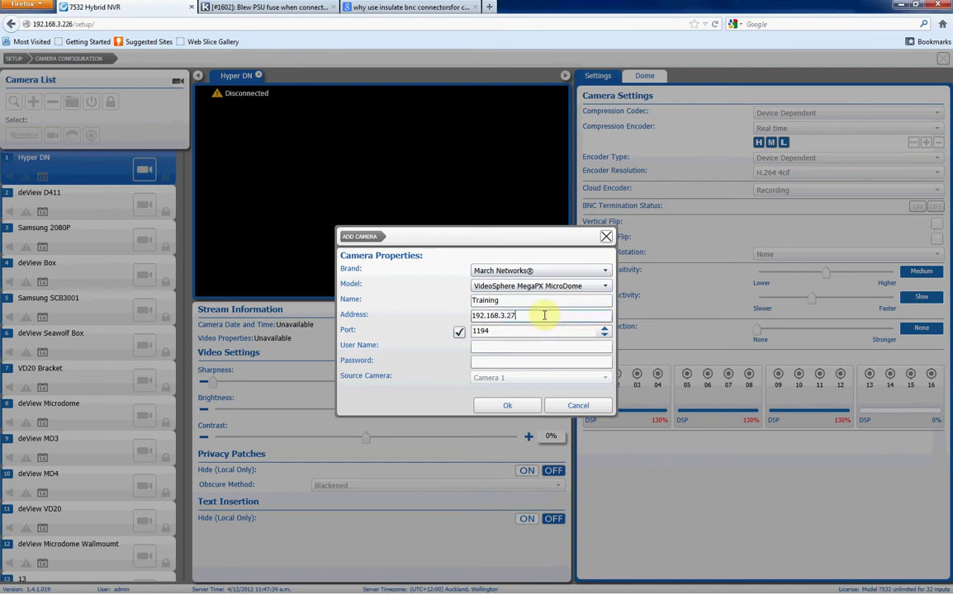
Step: Enter the user name admin and the password for the Training camera, and save the new camera
left_click(545, 348)
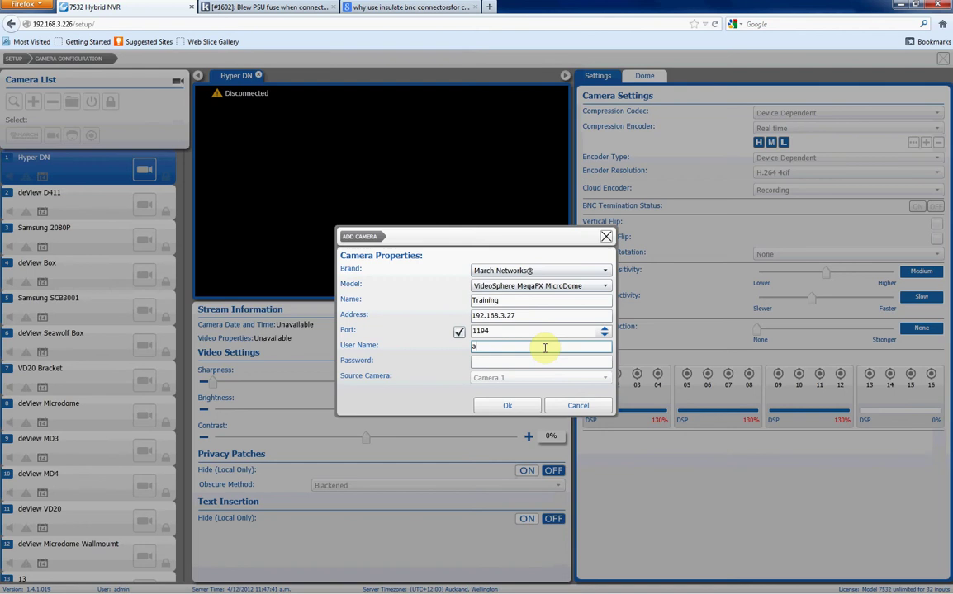
left_click(508, 406)
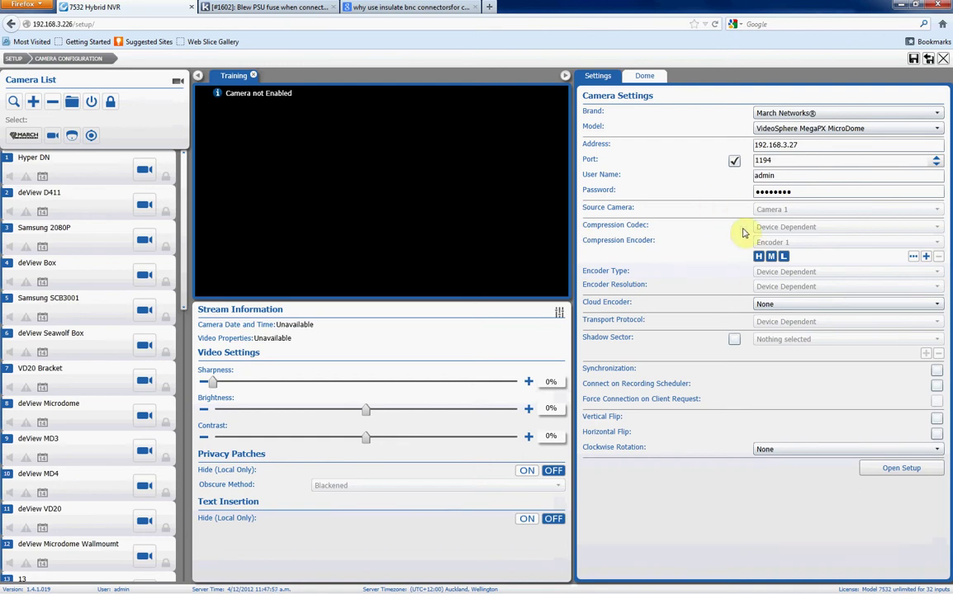
left_click(913, 62)
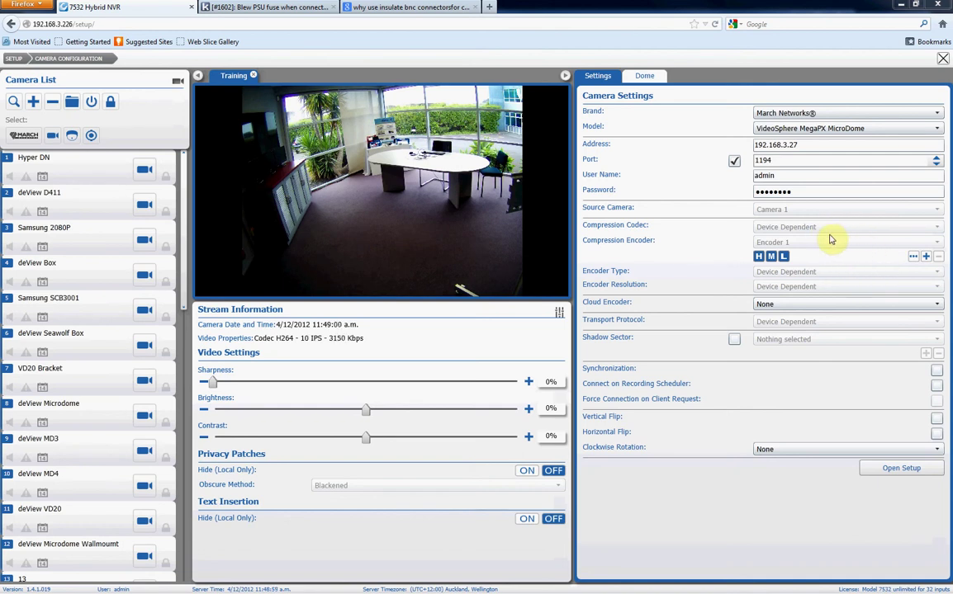
Step: Examine the Training camera's encoder configuration and leave it without making changes
left_click(913, 256)
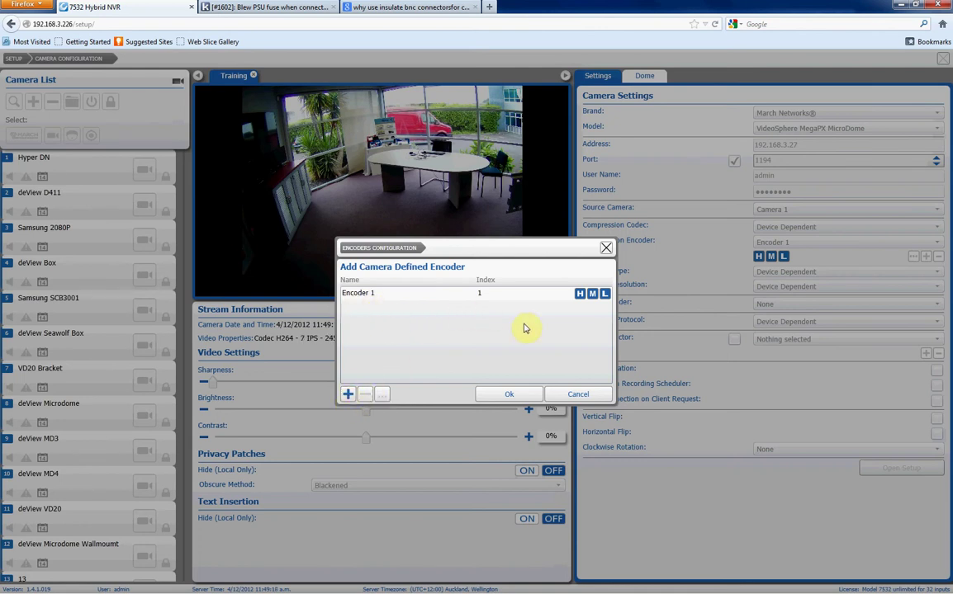
left_click(563, 395)
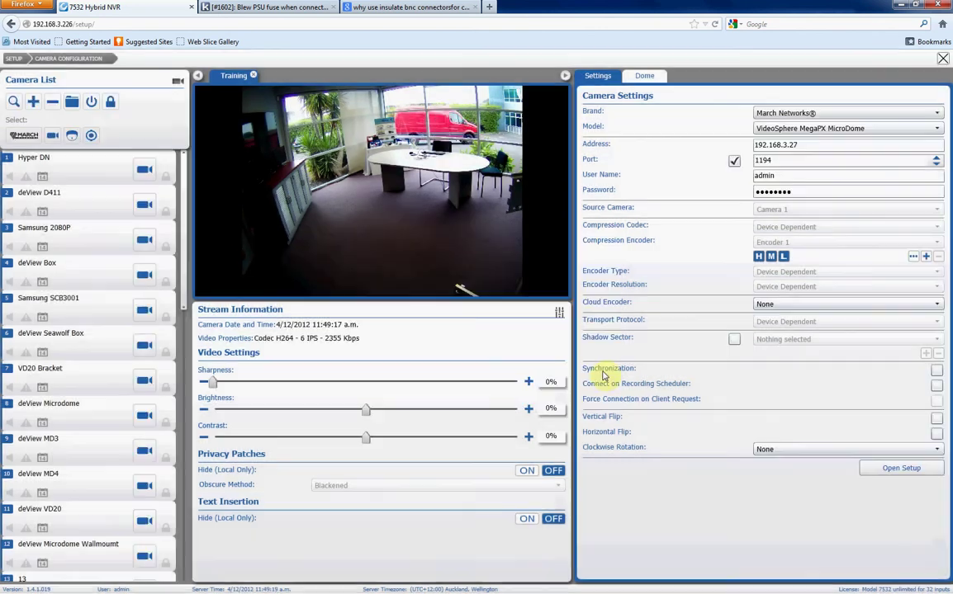
Step: Examine the Training camera's Cloud Encoder, Vertical Flip and Clockwise Rotation options, leaving them all unchanged
left_click(834, 306)
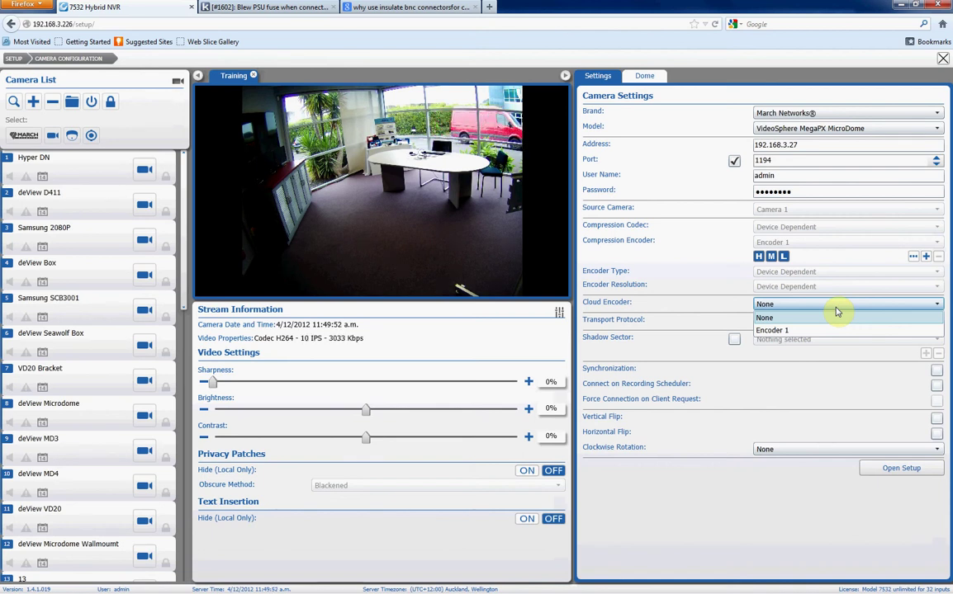
left_click(776, 358)
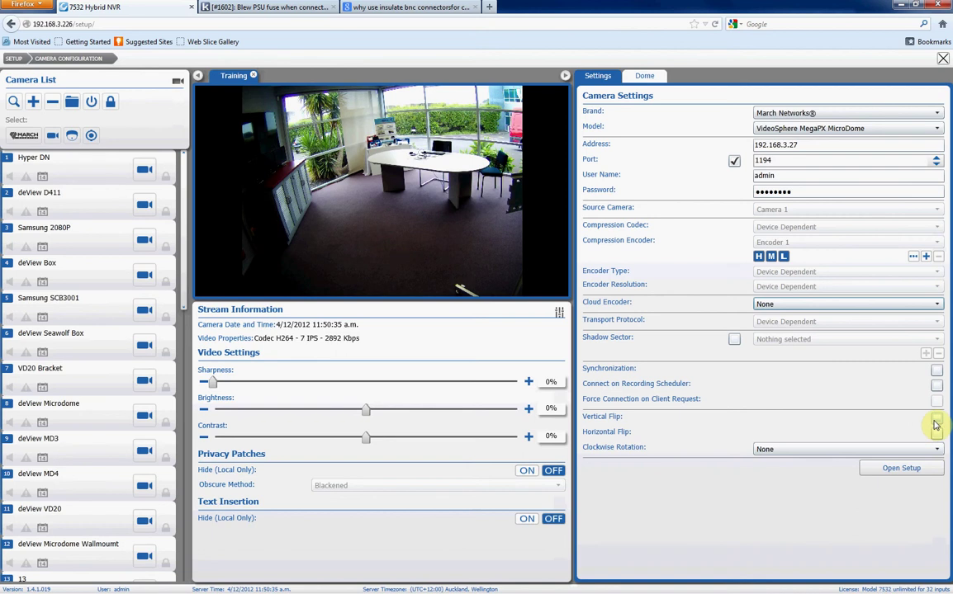
left_click(936, 419)
left_click(937, 419)
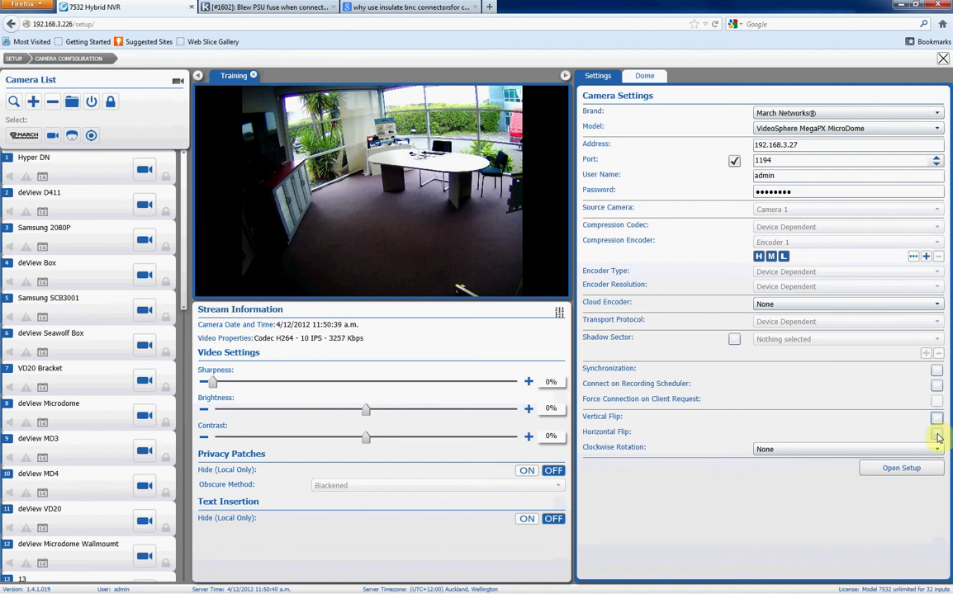
left_click(922, 449)
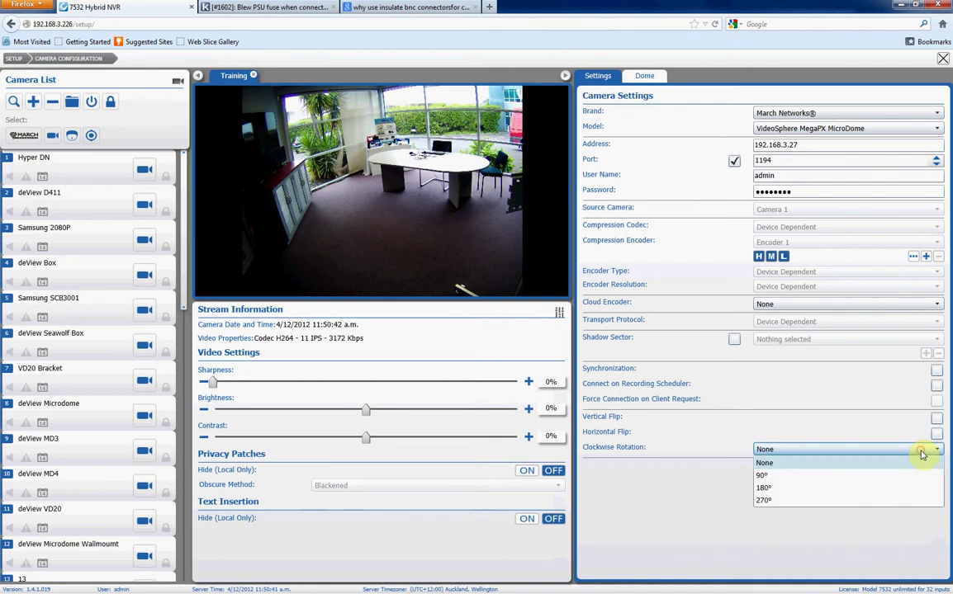
left_click(712, 503)
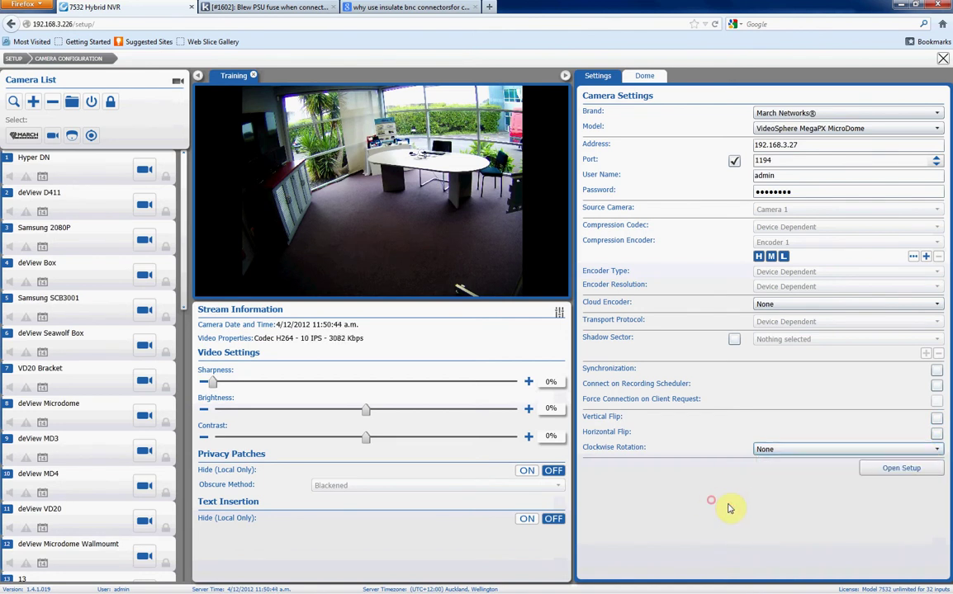
Step: Open the Training camera's own setup page, signing in as admin with the password, examine its video encoder settings and close the page
left_click(889, 470)
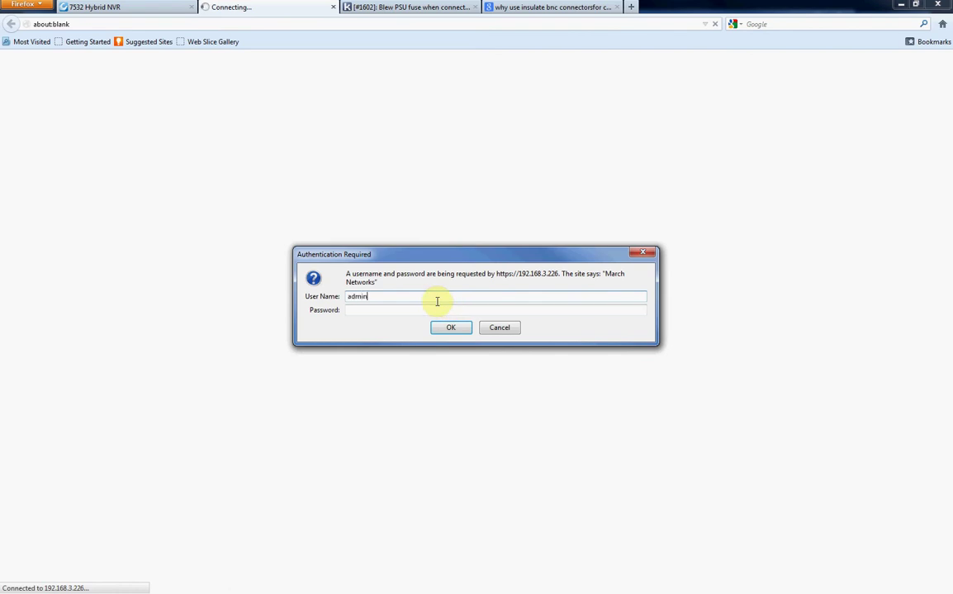
key("Return")
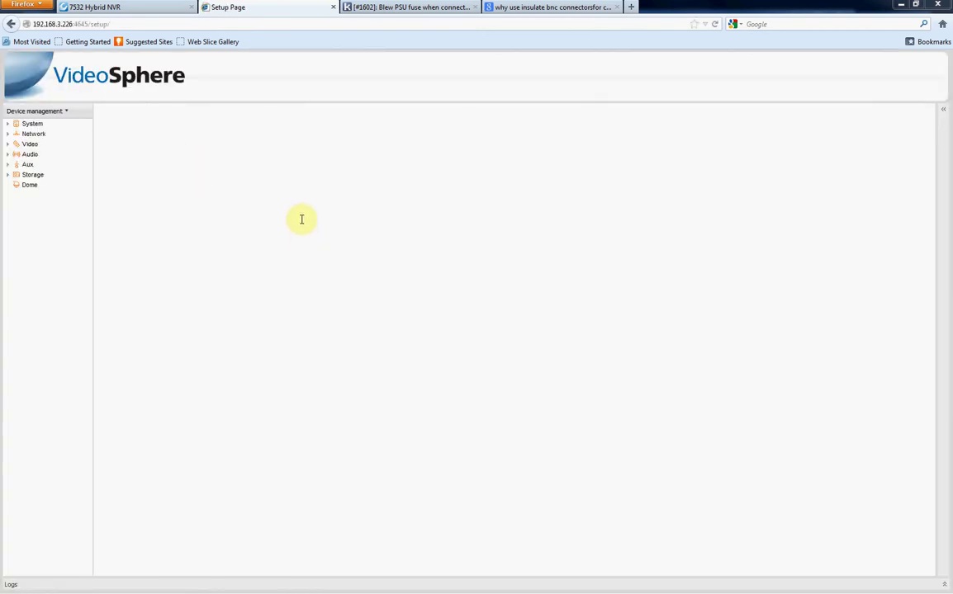
left_click(9, 145)
left_click(44, 154)
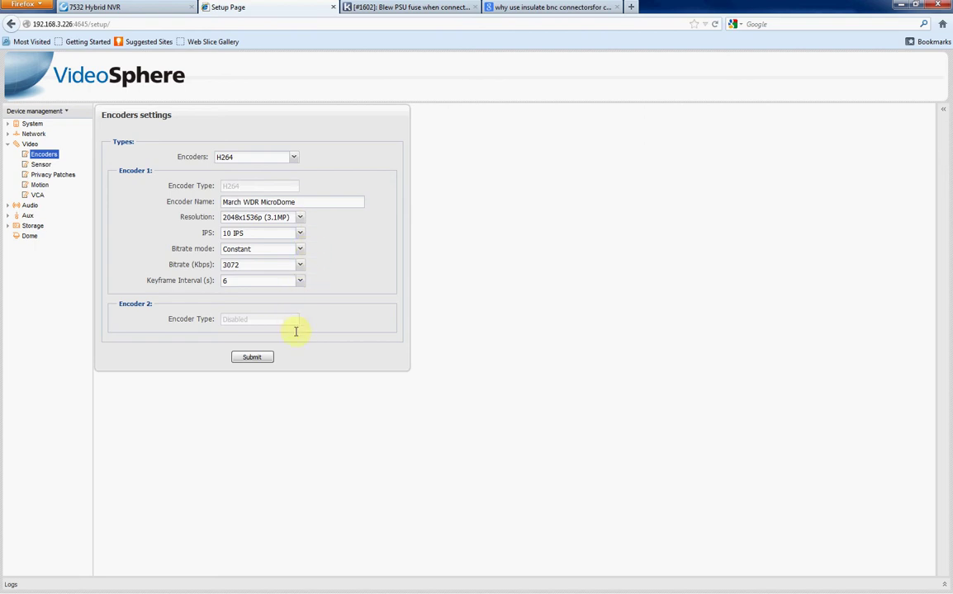
left_click(333, 7)
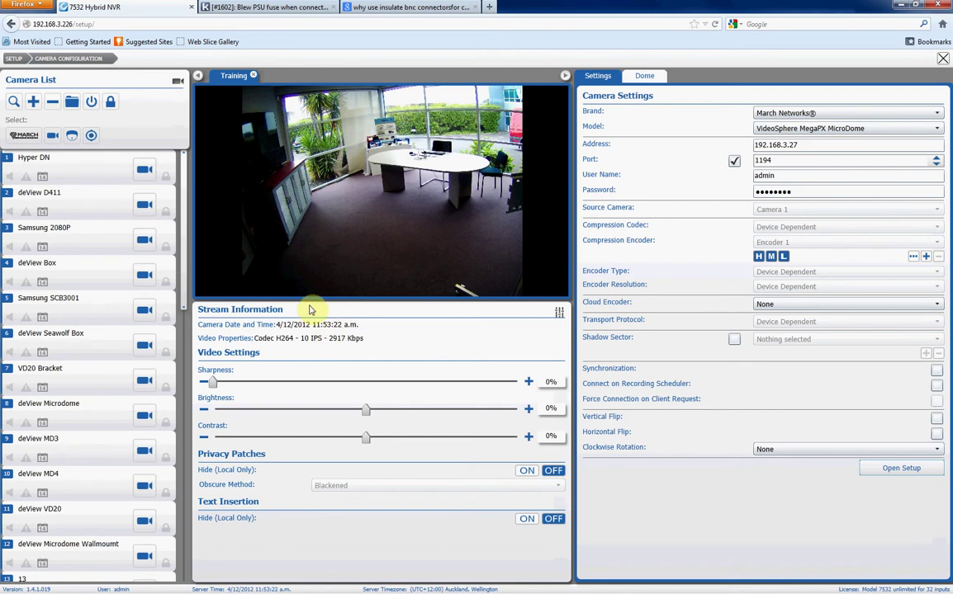
Step: Leave the camera configuration, open the recording scheduler and select the Training camera
left_click(13, 59)
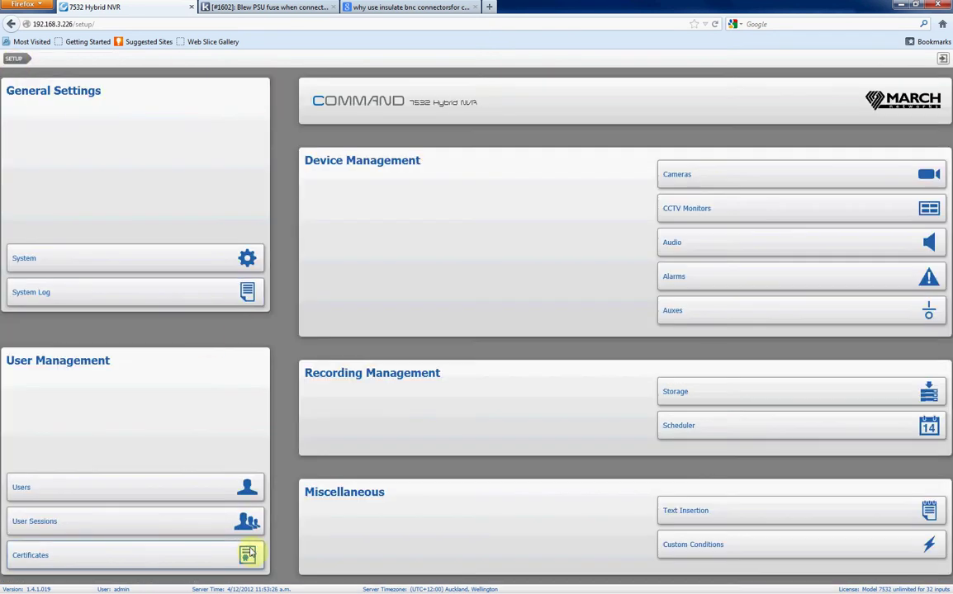
left_click(729, 433)
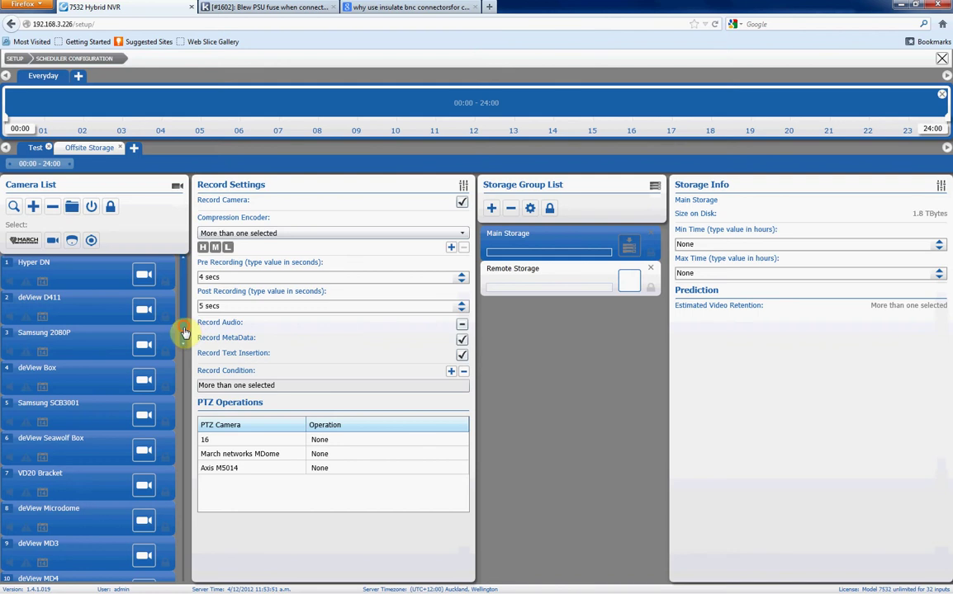
left_click_drag(185, 334, 181, 577)
left_click(81, 520)
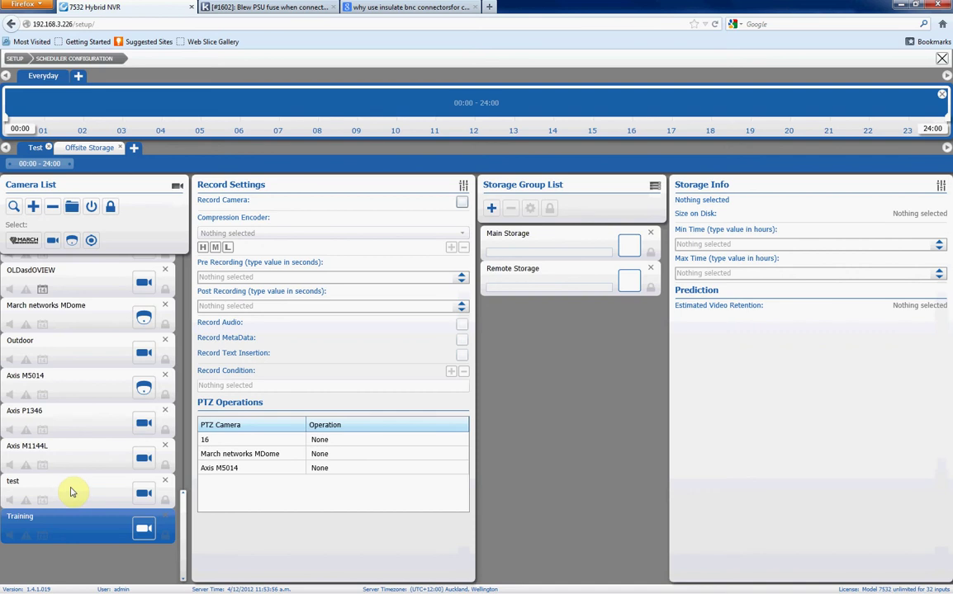
Step: Add the Axis P1346, Axis M1144L, test and Axis M5014 cameras to the selection, and reselect only the Training camera
left_click(68, 420, "ctrl")
left_click(77, 463, "ctrl")
left_click(81, 493, "ctrl")
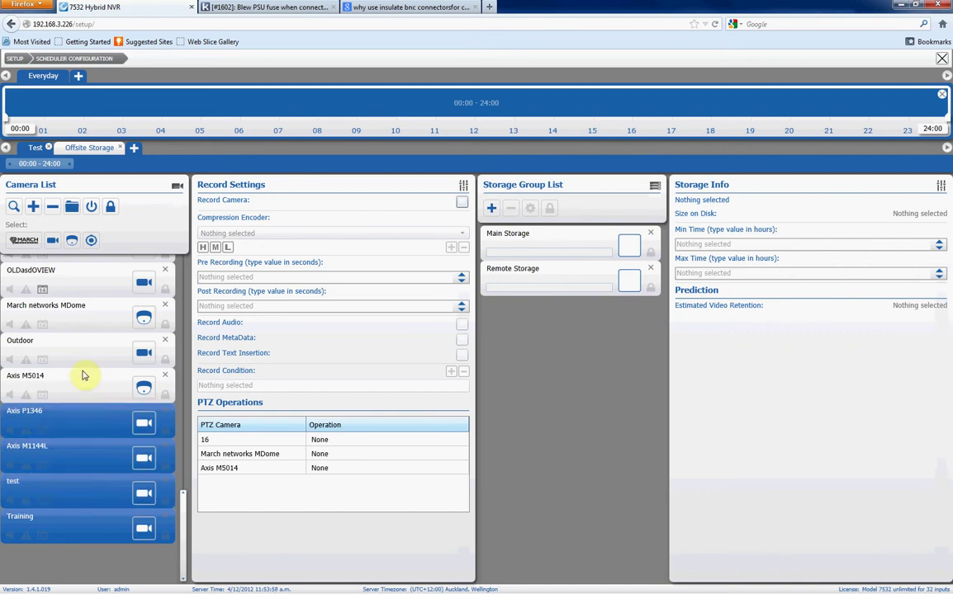
left_click(83, 377, "ctrl")
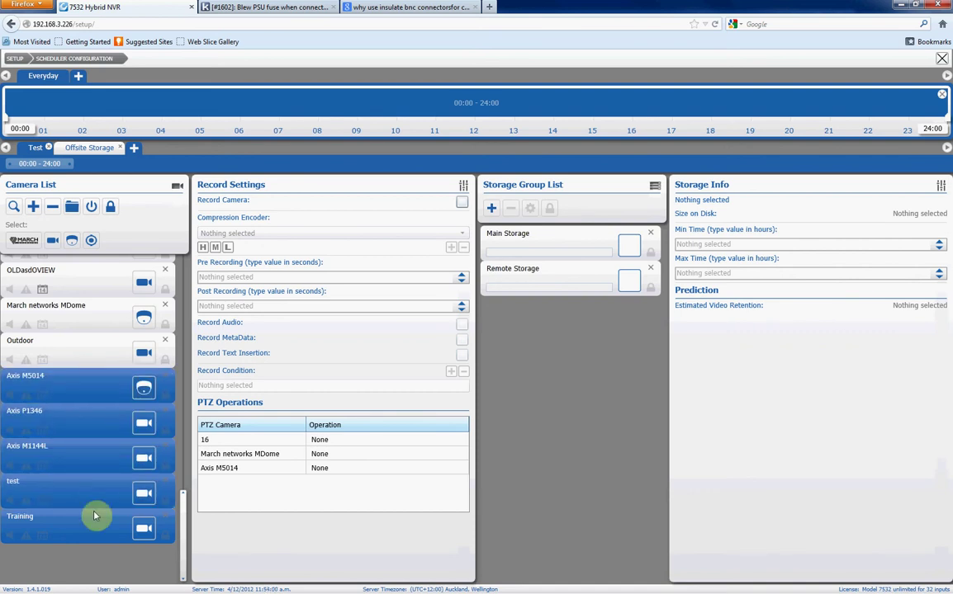
left_click(69, 532)
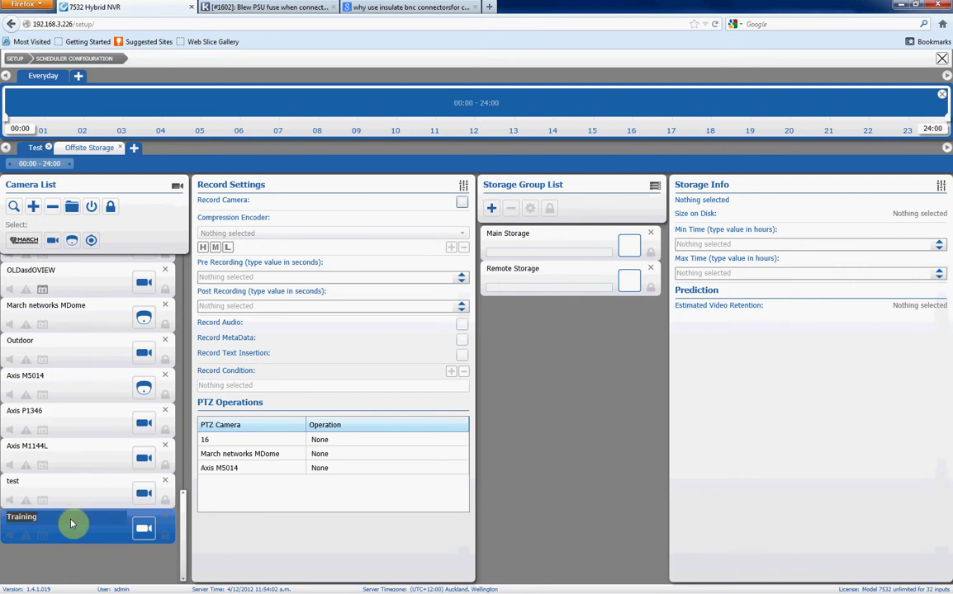
left_click(67, 533)
Step: Assign the Training camera's recordings to the Main Storage group, trying Remote Storage before returning to Main Storage
left_click(630, 246)
left_click(631, 245)
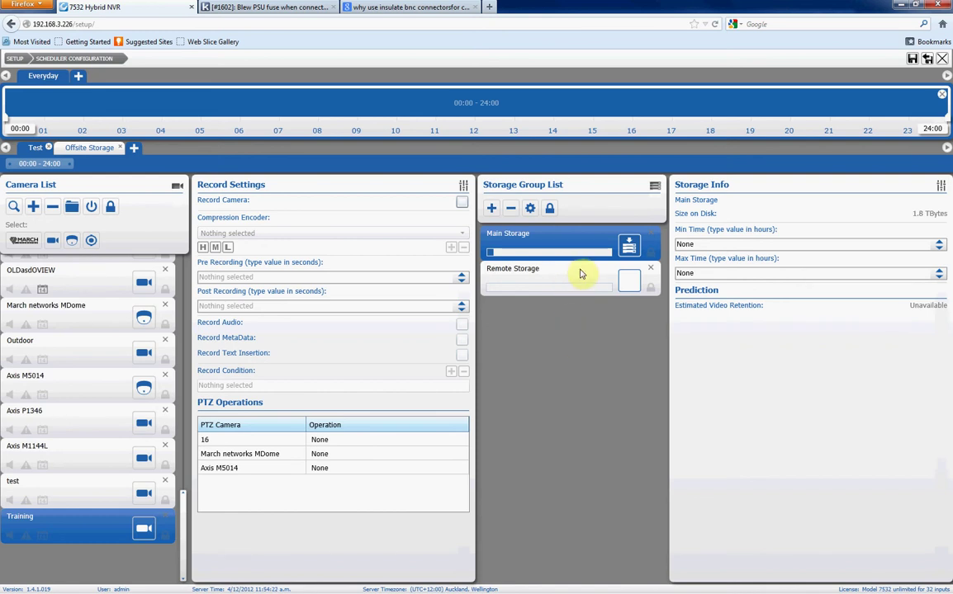
left_click(629, 280)
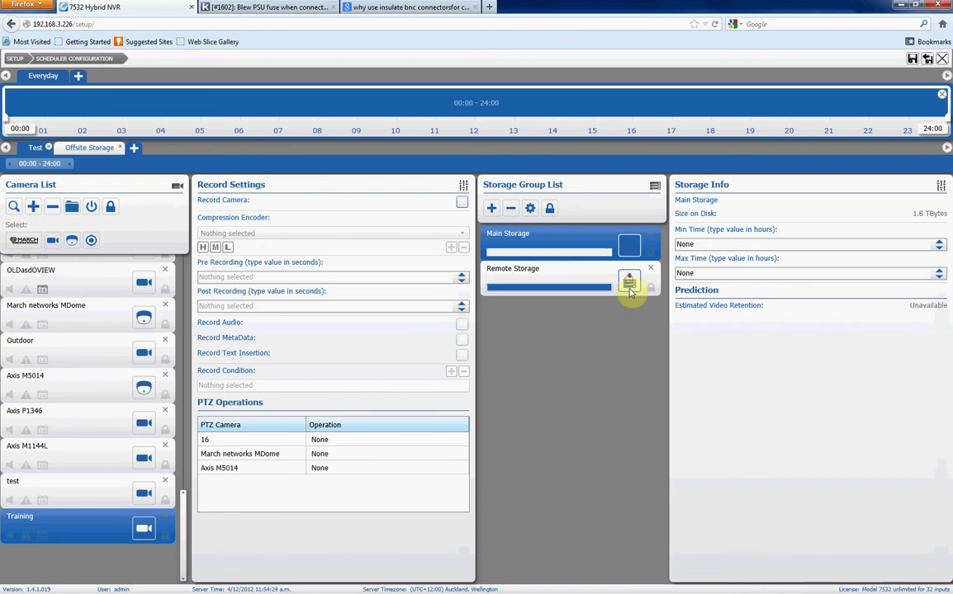
left_click(625, 246)
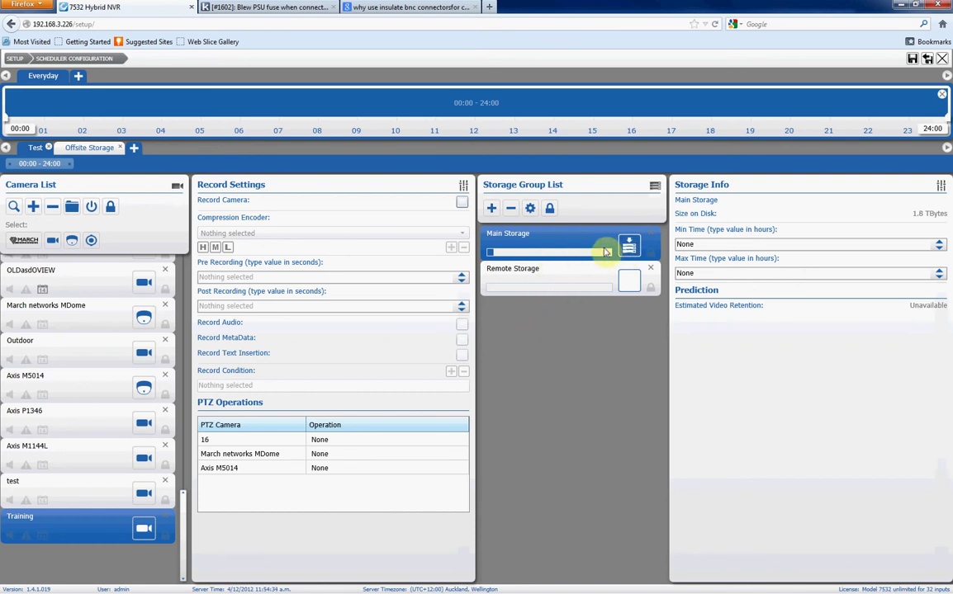
Step: Enable recording for the Training camera, with audio, metadata and text insertion recording turned off
left_click(462, 203)
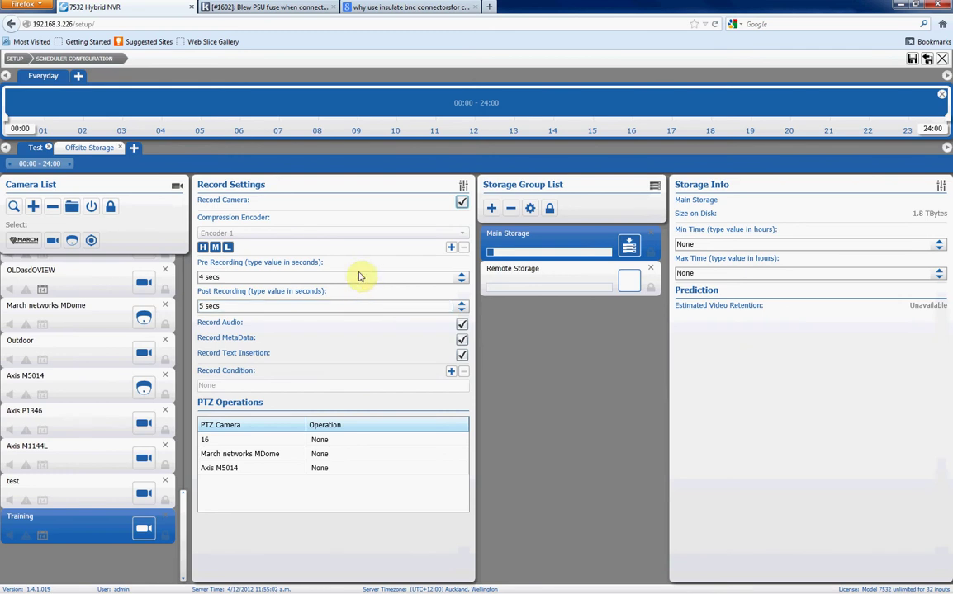
left_click(342, 307)
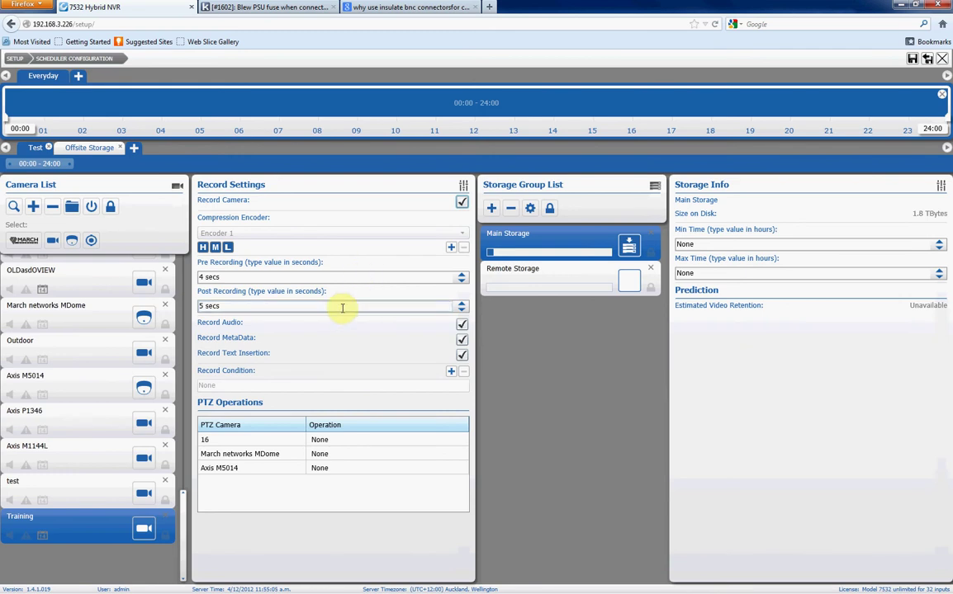
left_click(462, 326)
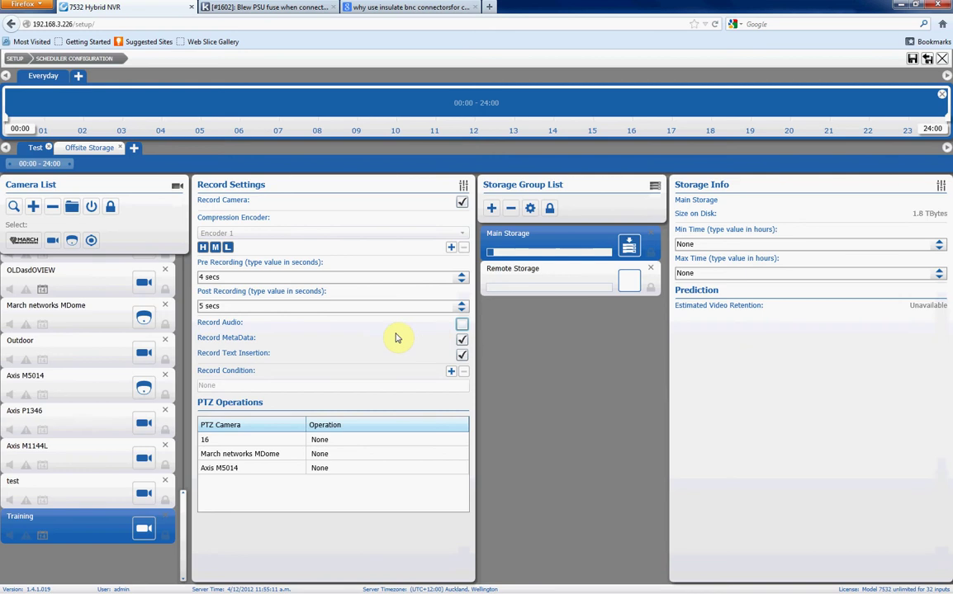
left_click(463, 341)
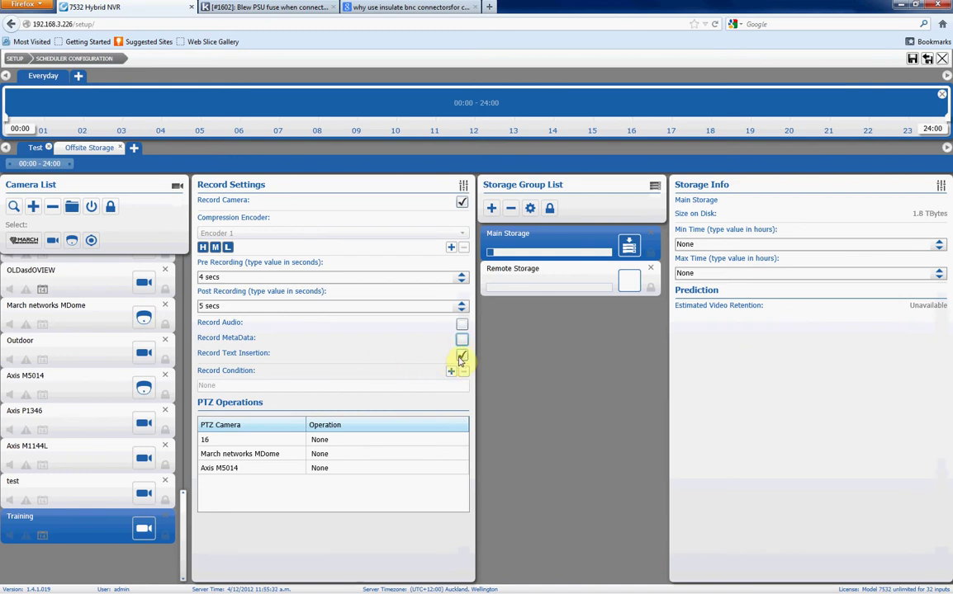
left_click(460, 355)
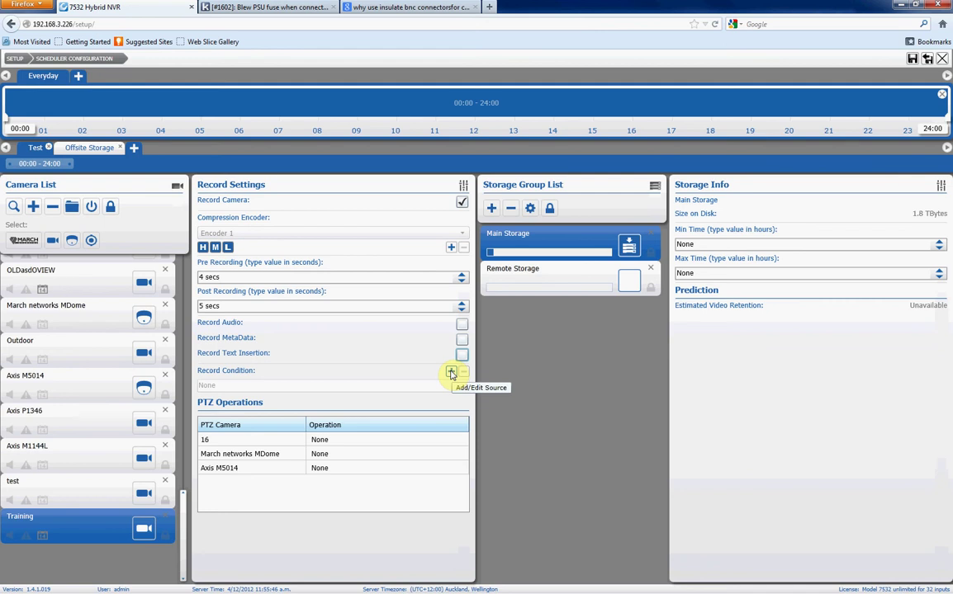
Step: Start adding a record condition for the Training camera and look through the available Alarms, Custom Conditions and Motion Detection sources
left_click(451, 372)
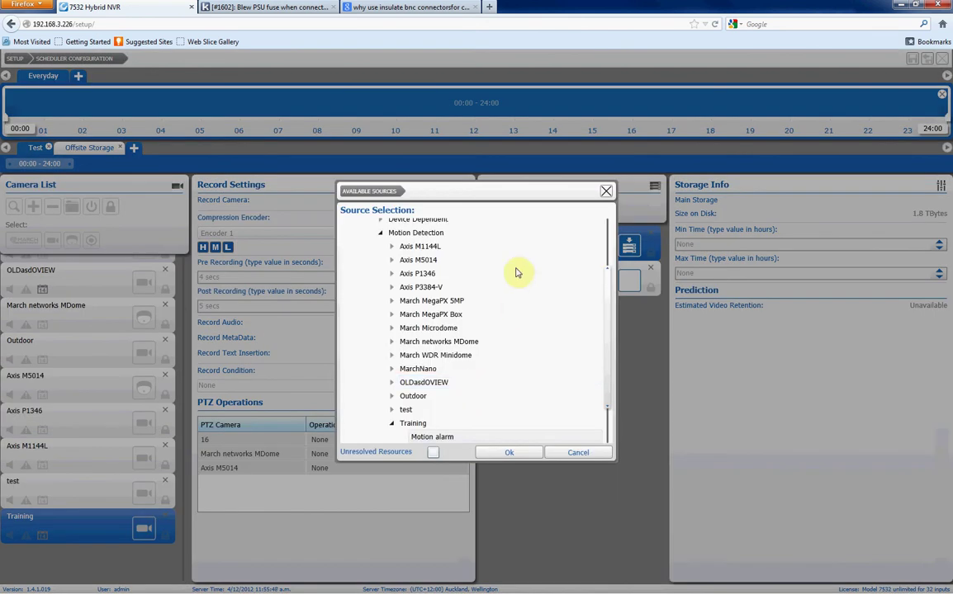
scroll(605, 320, "down", 1)
left_click_drag(609, 319, 609, 256)
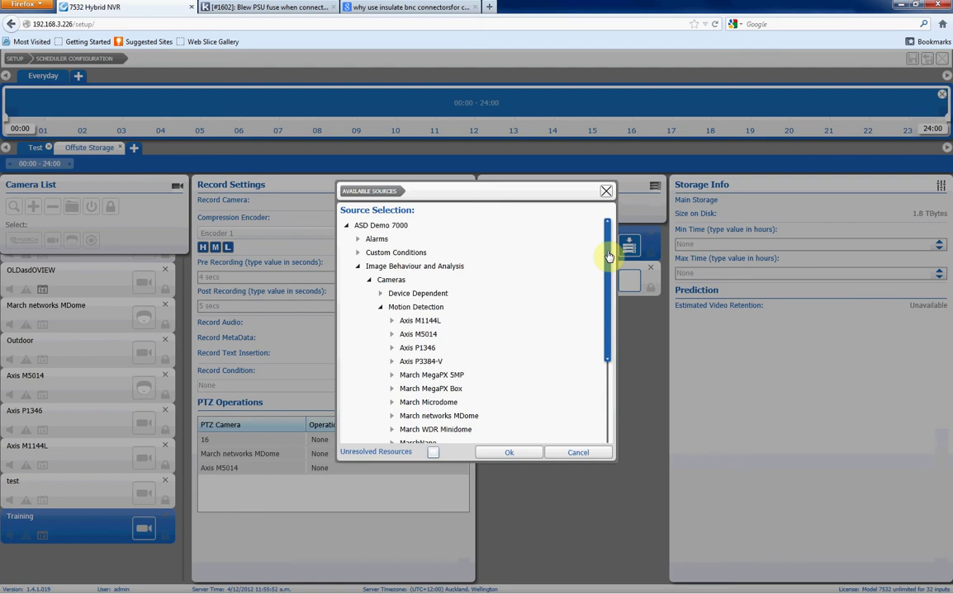
left_click(359, 240)
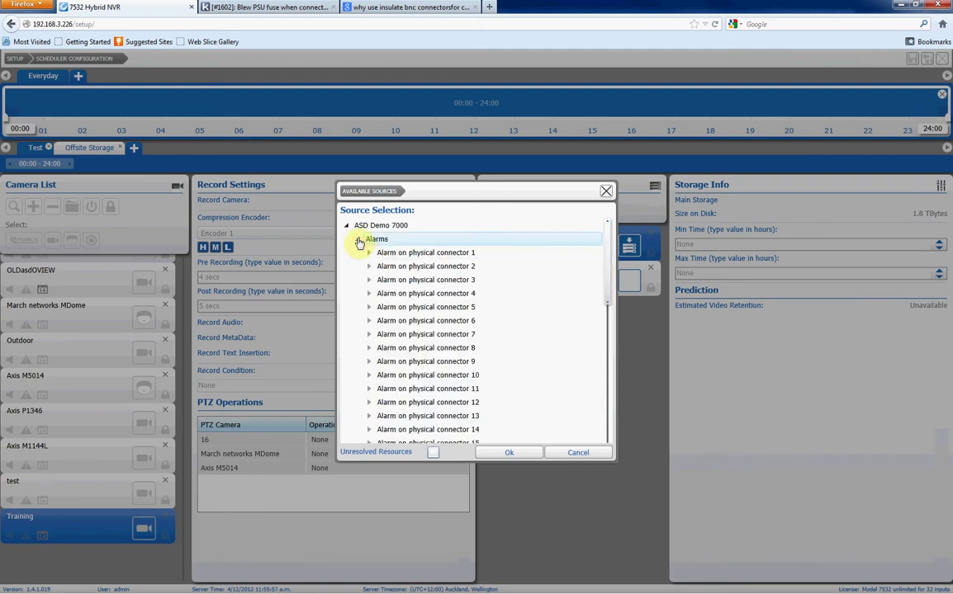
left_click(359, 239)
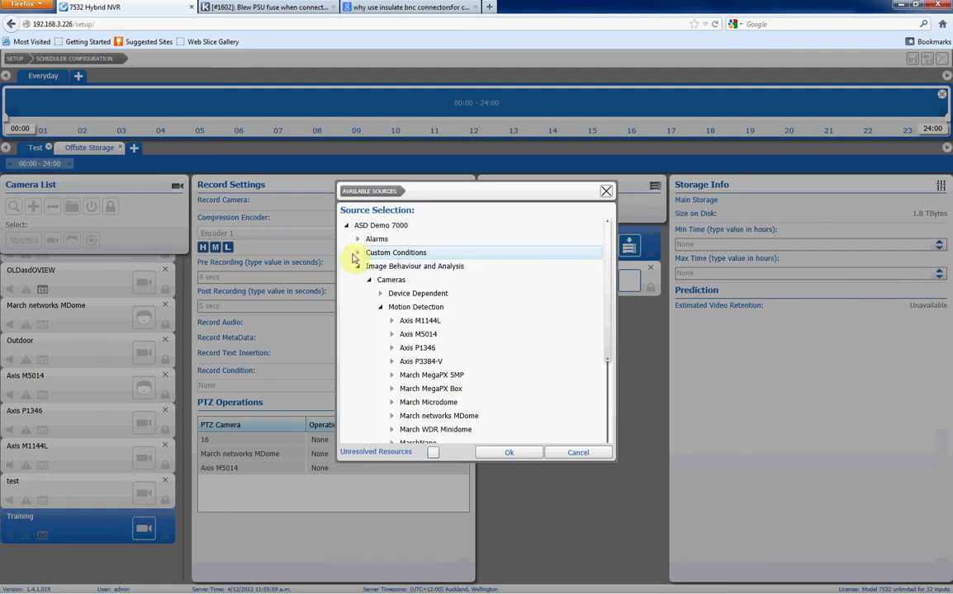
left_click(358, 254)
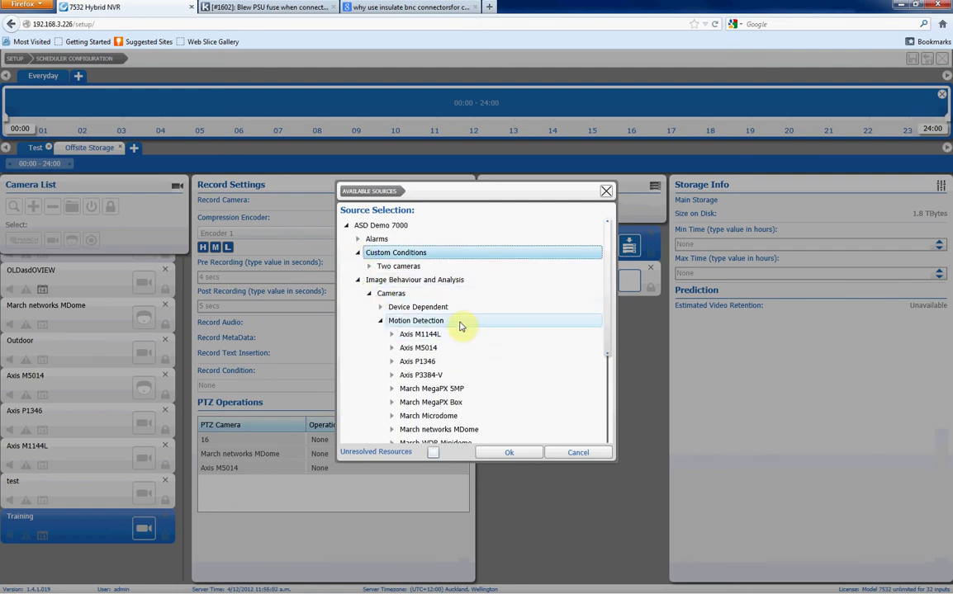
left_click_drag(613, 336, 613, 424)
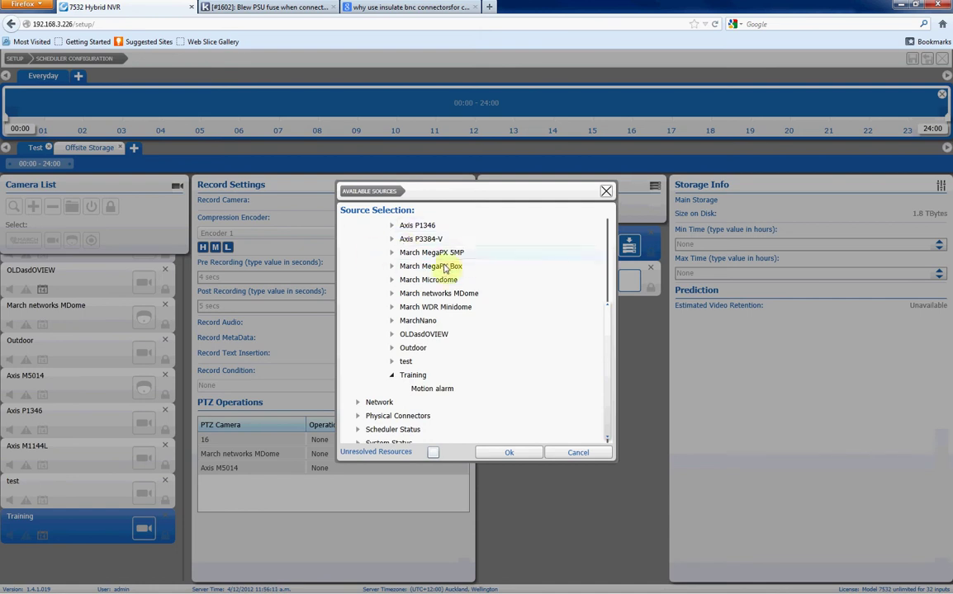
Step: Set the Training camera's record condition to the March Microdome's Motion alarm, after trying the March MegaPX Box one
left_click(392, 267)
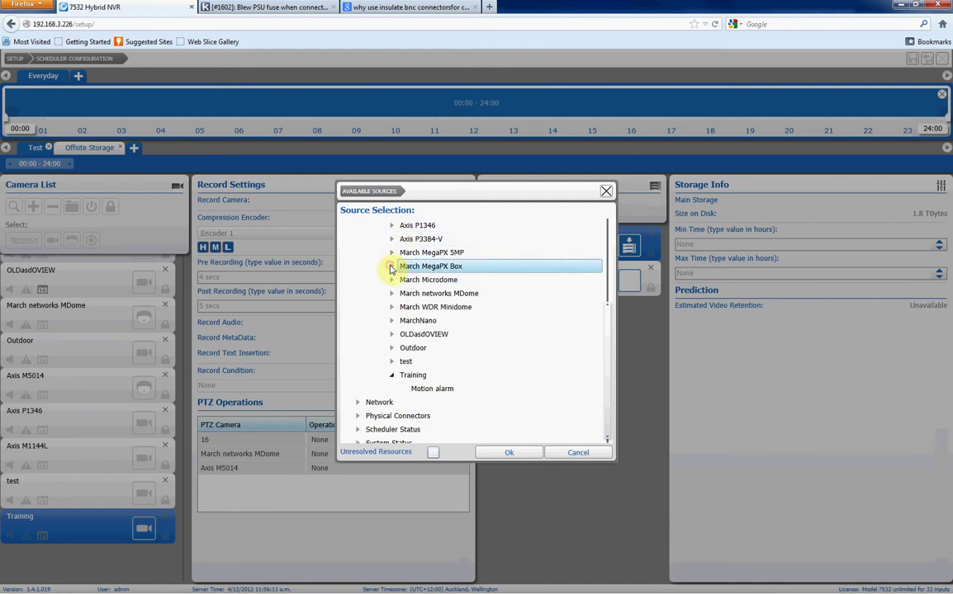
left_click(393, 270)
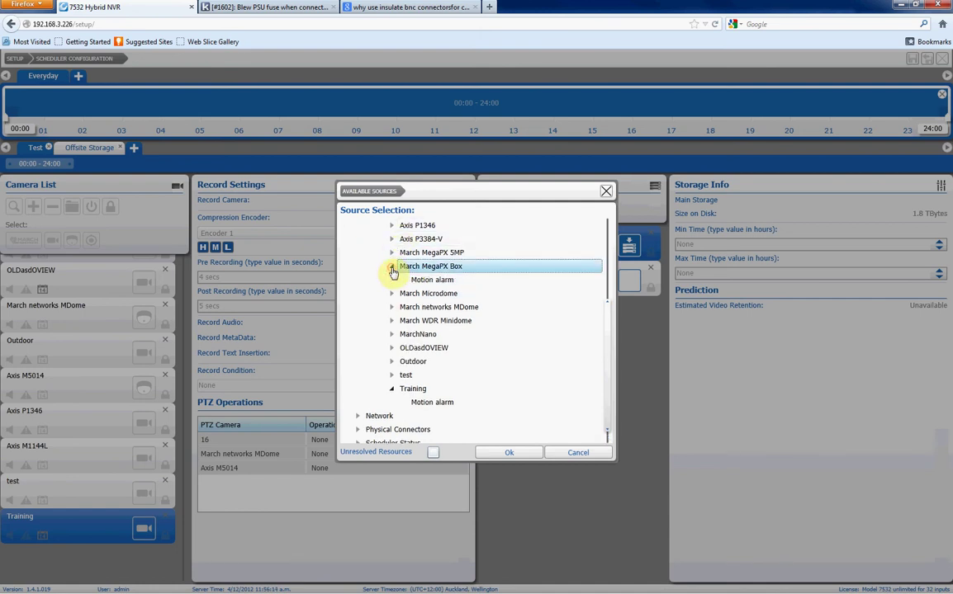
left_click(438, 282)
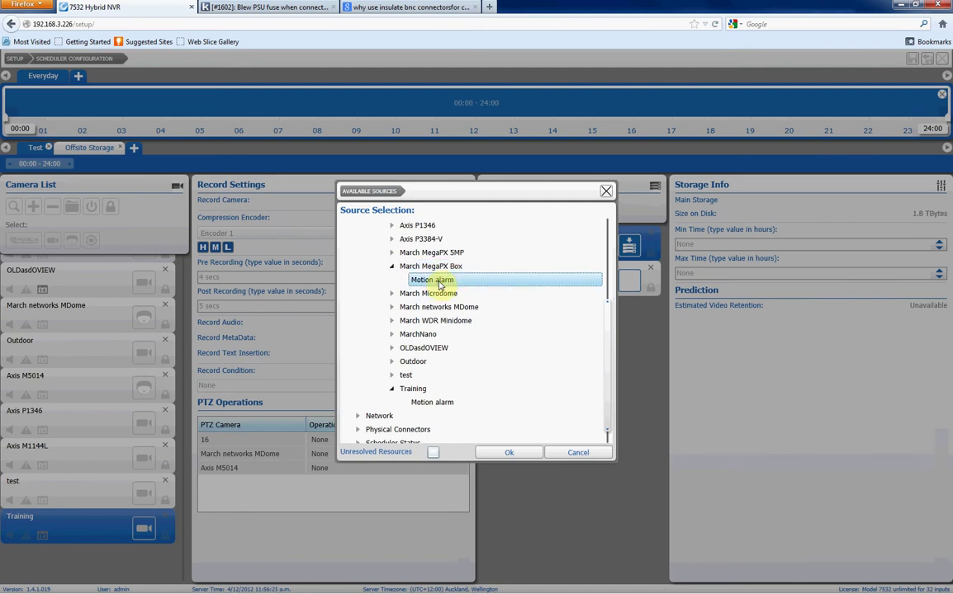
left_click(391, 294)
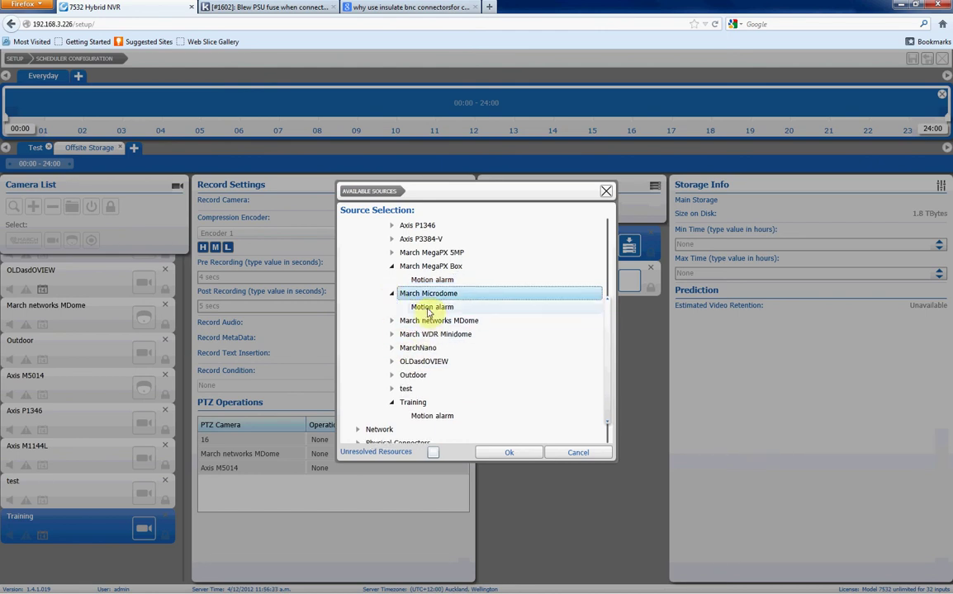
left_click(428, 308)
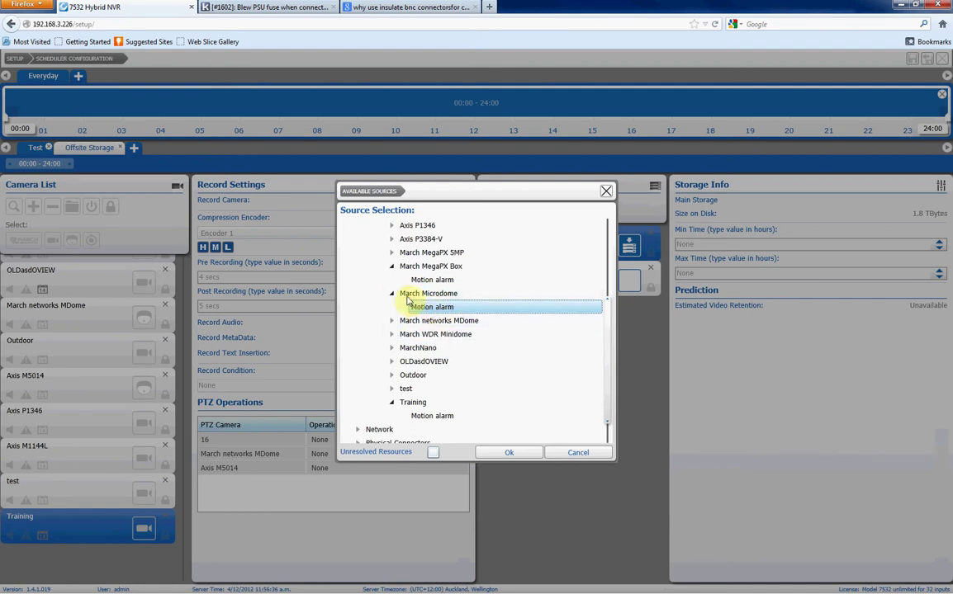
left_click(509, 453)
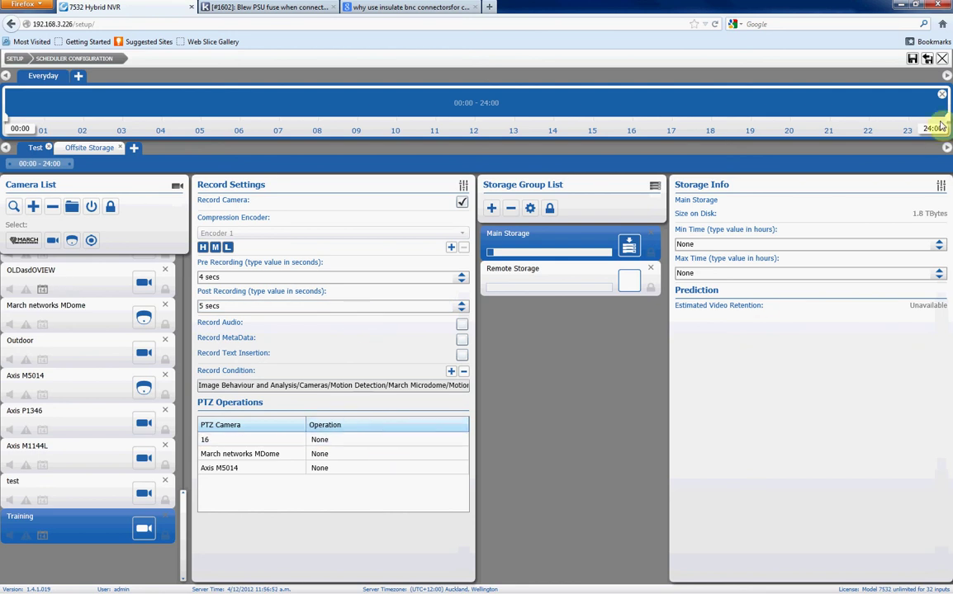
Step: Save the scheduler configuration and return to the main setup page
left_click(913, 60)
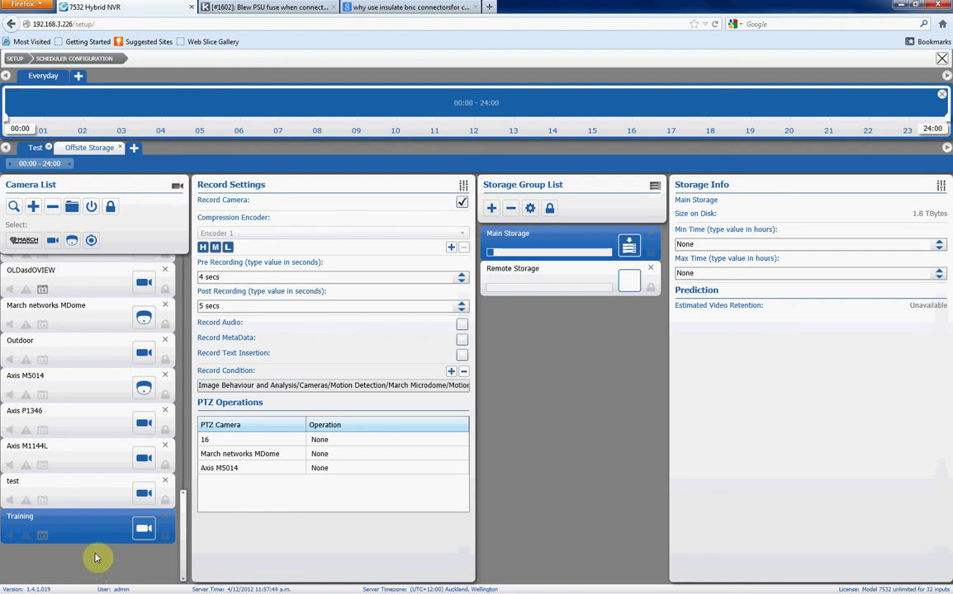
left_click(18, 60)
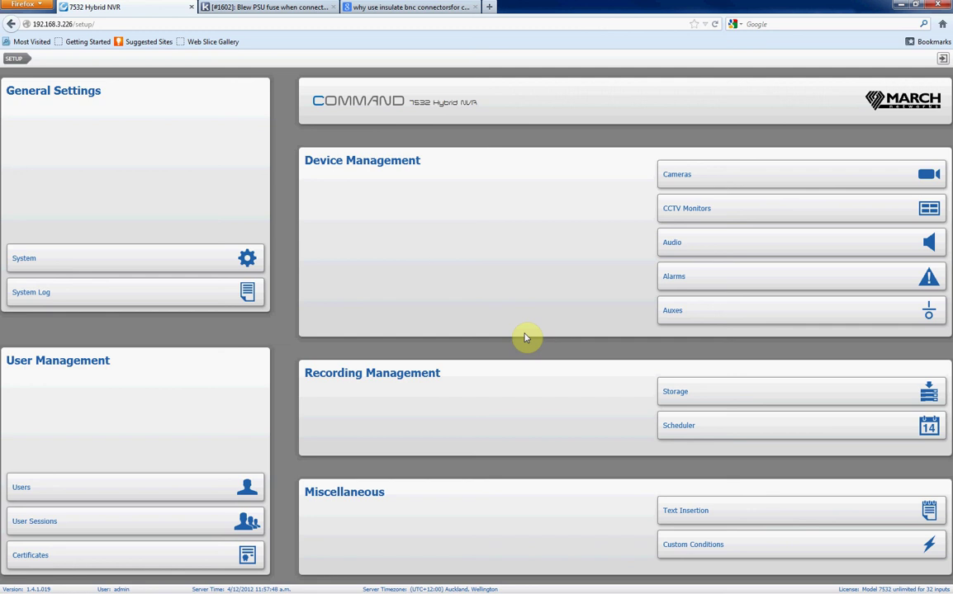
Step: Leave the setup pages for the Command Client at 192.168.3.226 and log in as admin with the account password
left_click(102, 23)
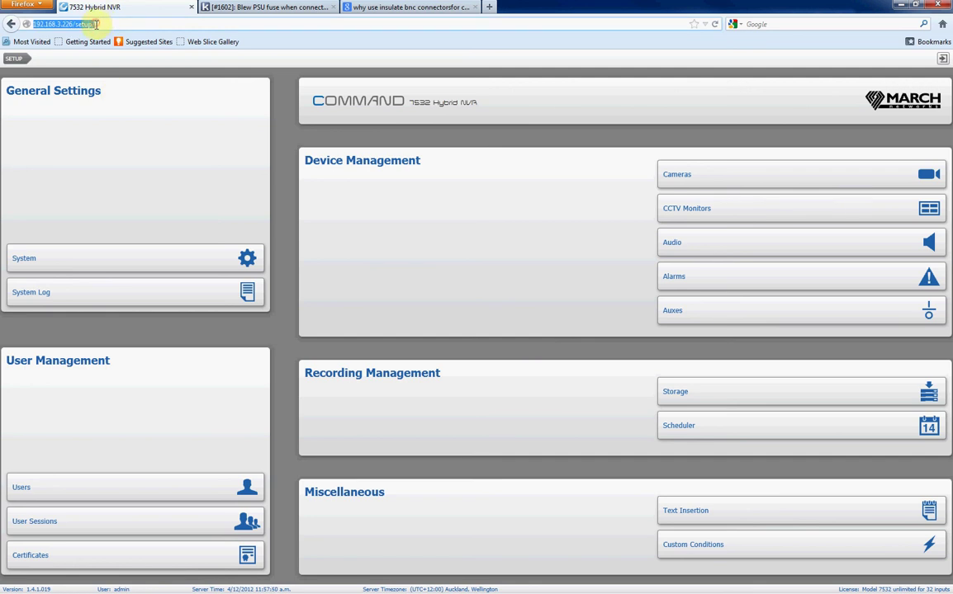
left_click(89, 23)
left_click_drag(74, 24, 202, 24)
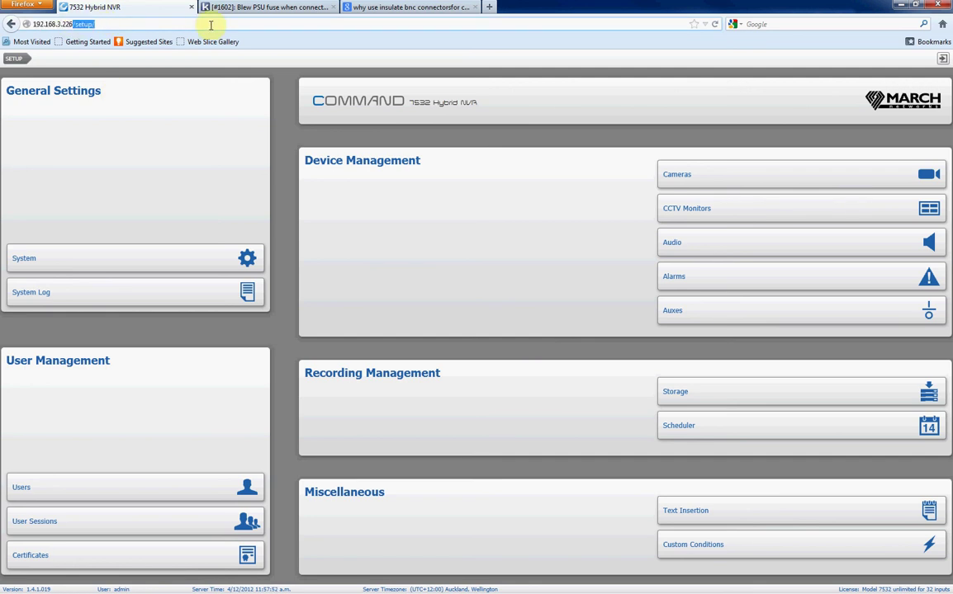
key("BackSpace")
key("Return")
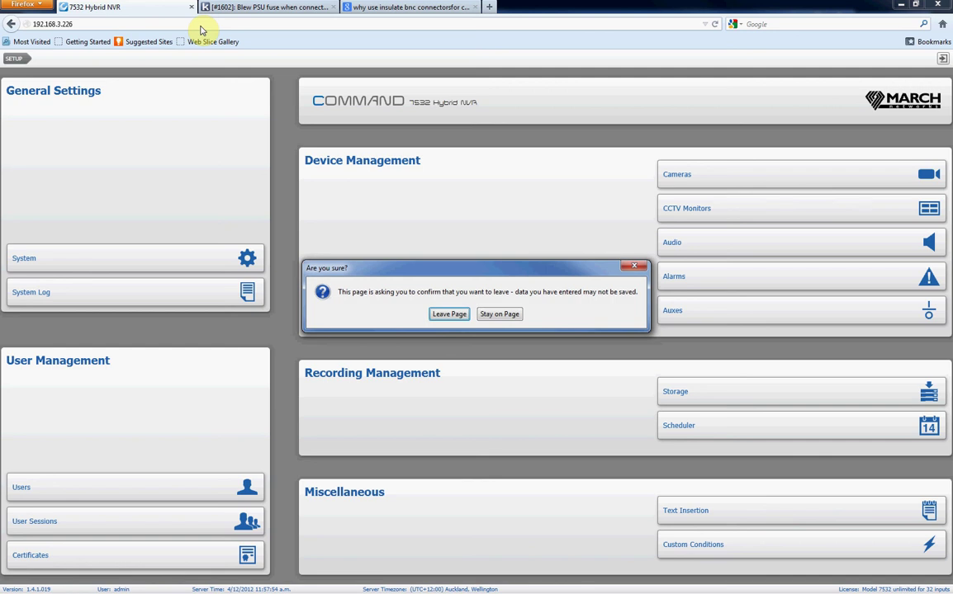
left_click(444, 318)
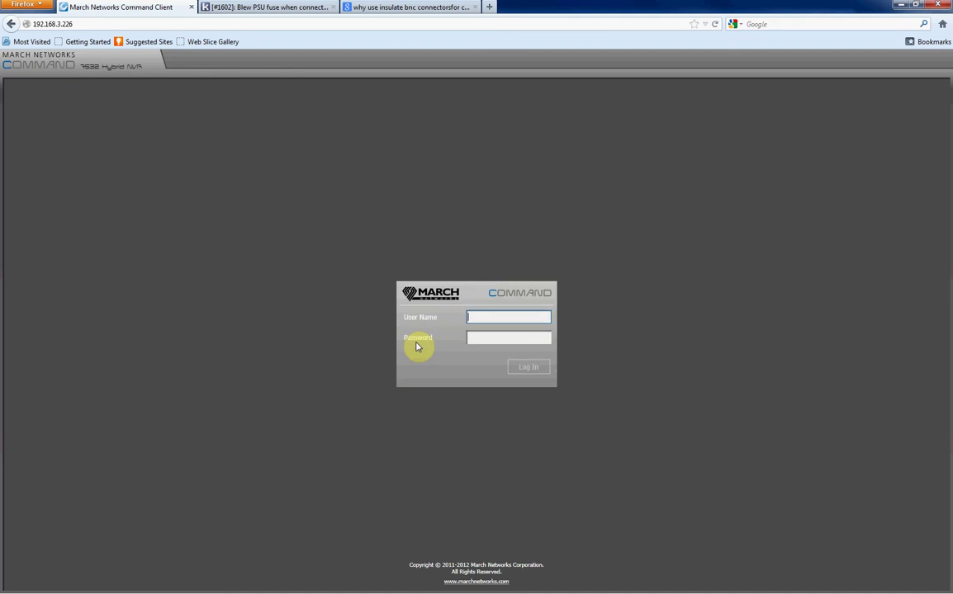
type("admin")
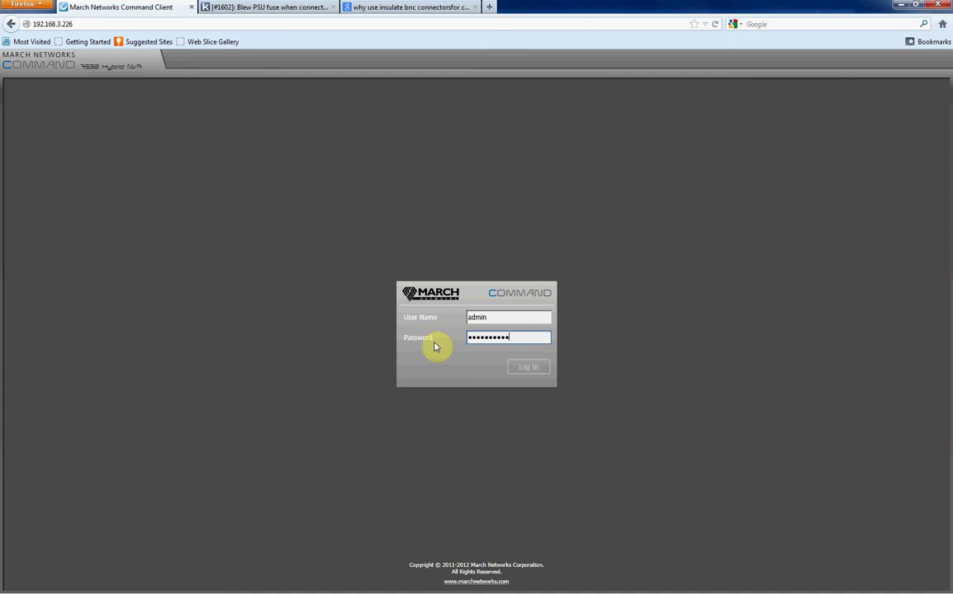
key("Return")
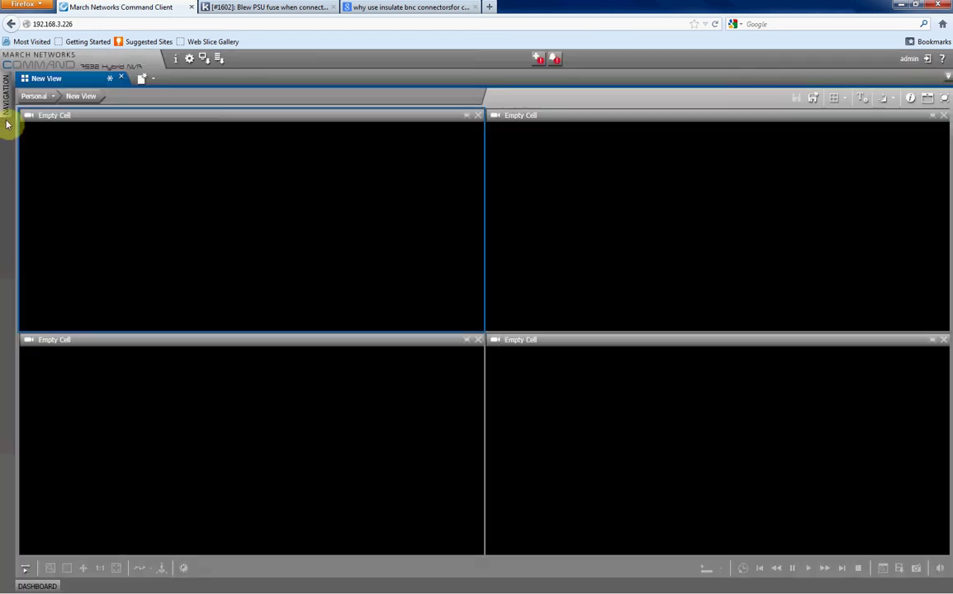
Step: Expand the cameras under 192.168.3.226, show the Training camera in the new view's upper-left cell, and try zooming its live image
left_click(8, 115)
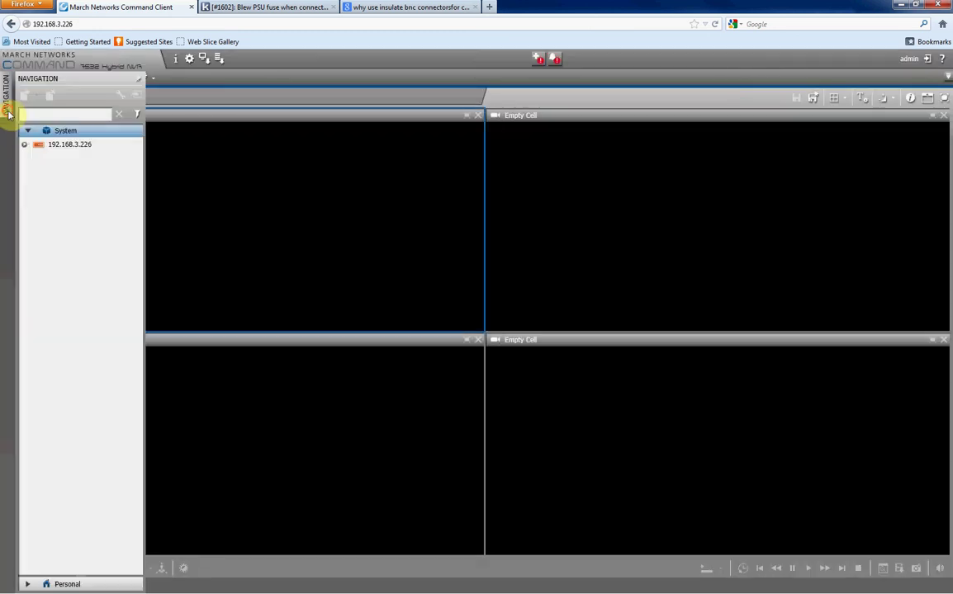
left_click(23, 146)
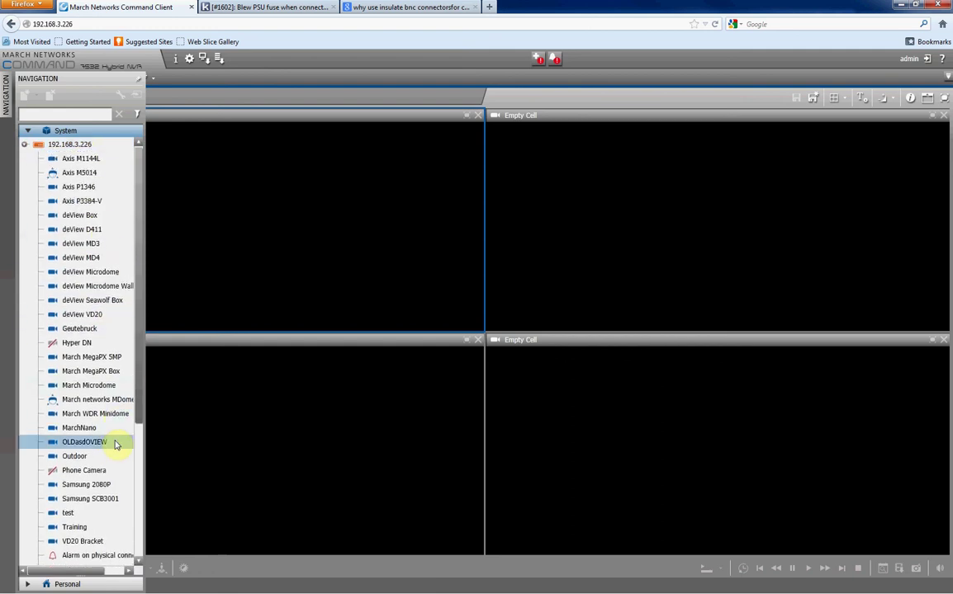
left_click_drag(137, 404, 121, 568)
left_click(71, 319)
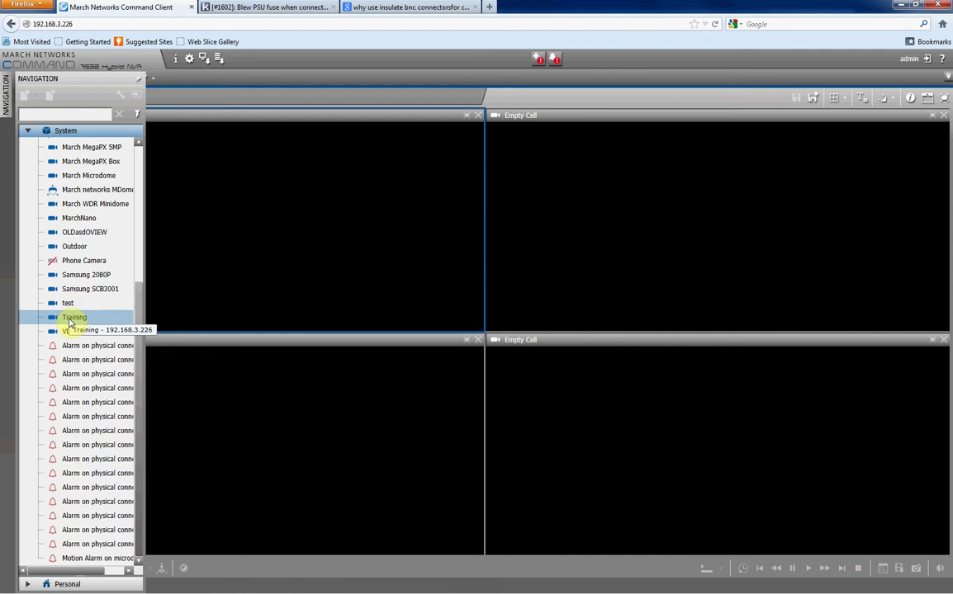
left_click_drag(71, 322, 272, 272)
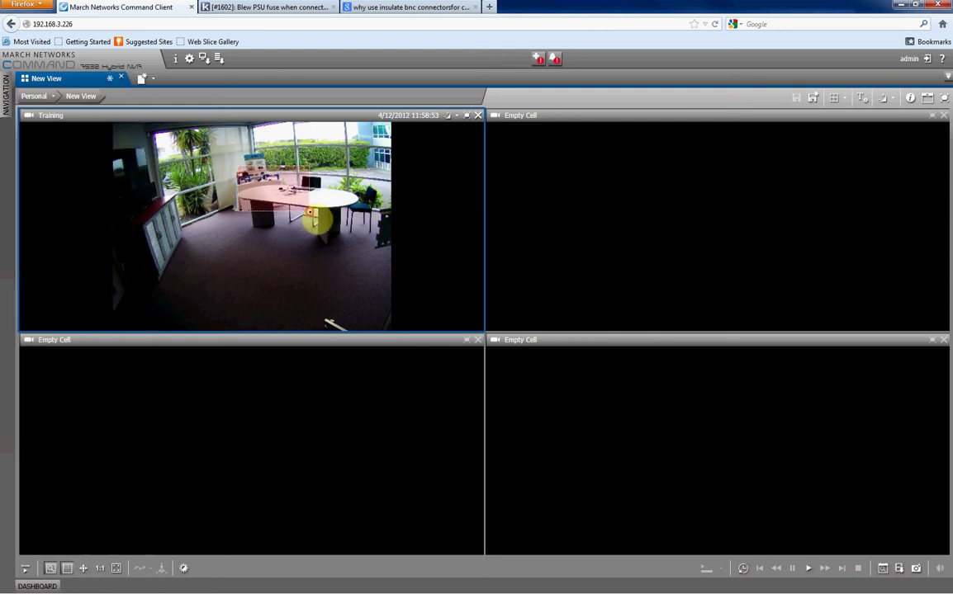
scroll(306, 206, "up", 3)
scroll(305, 223, "down", 3)
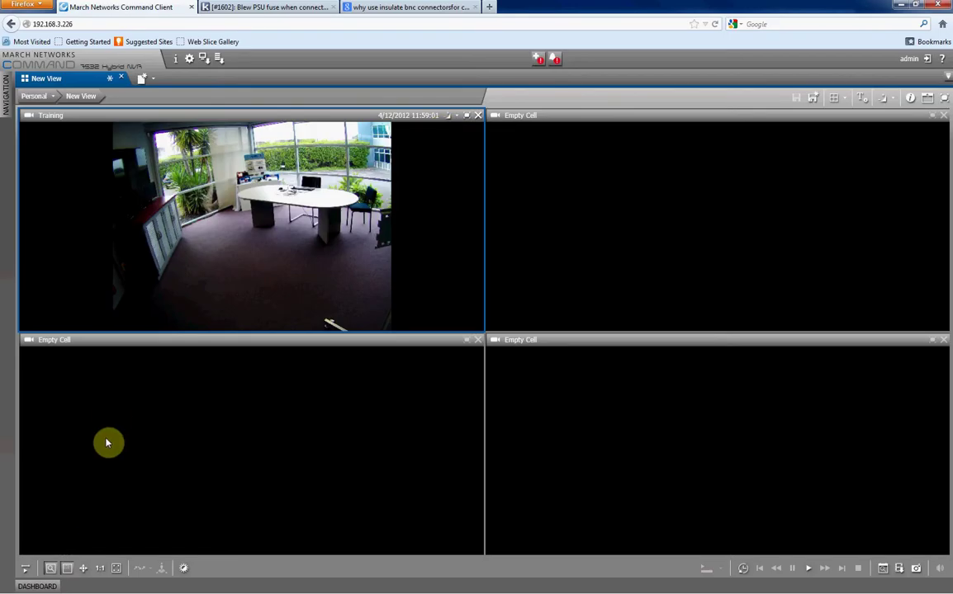
Step: Show the recording timeline and try to play back the Training camera's recorded video, returning to its live image
left_click(25, 571)
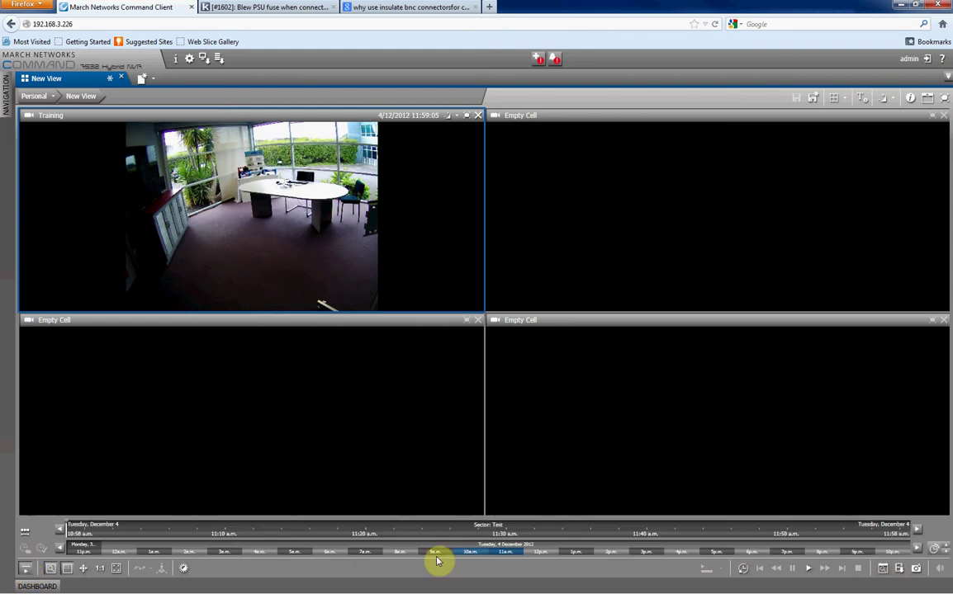
left_click(808, 568)
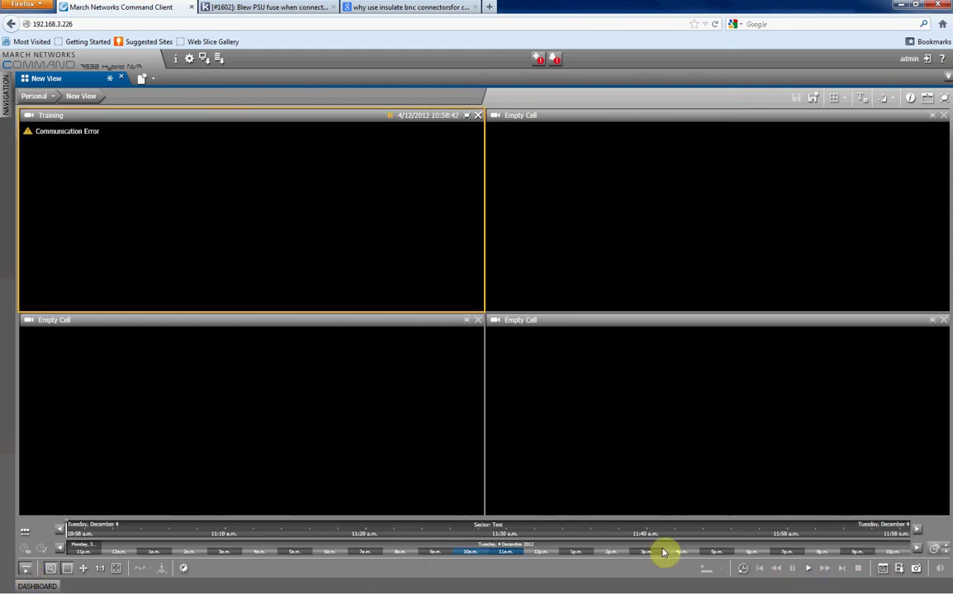
left_click(288, 286)
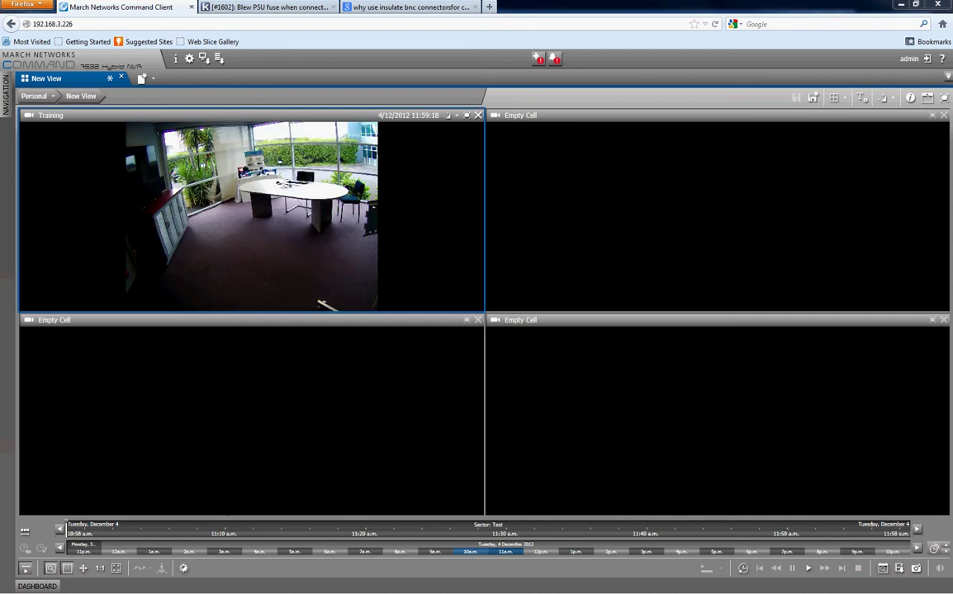
left_click(808, 568)
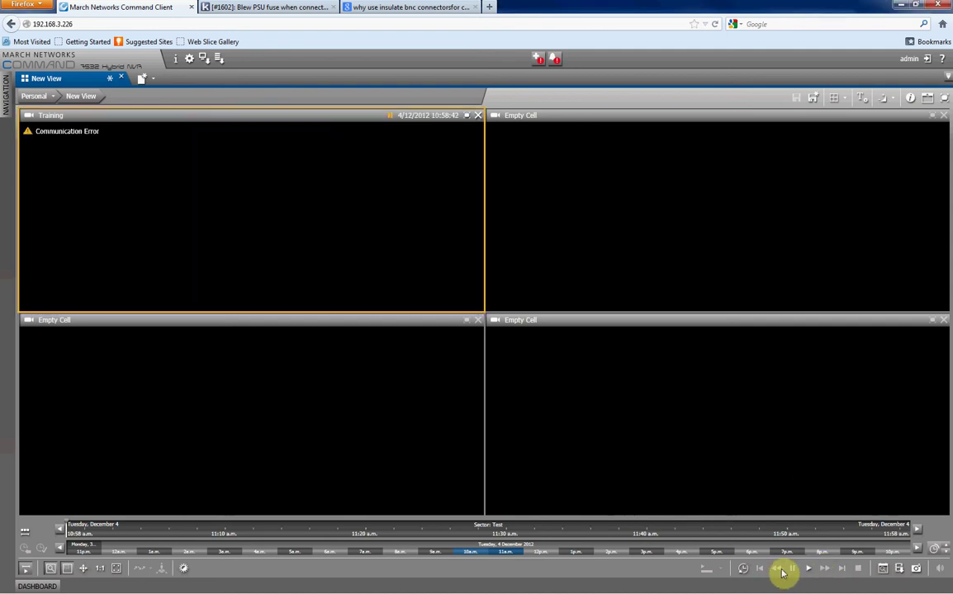
left_click(805, 569)
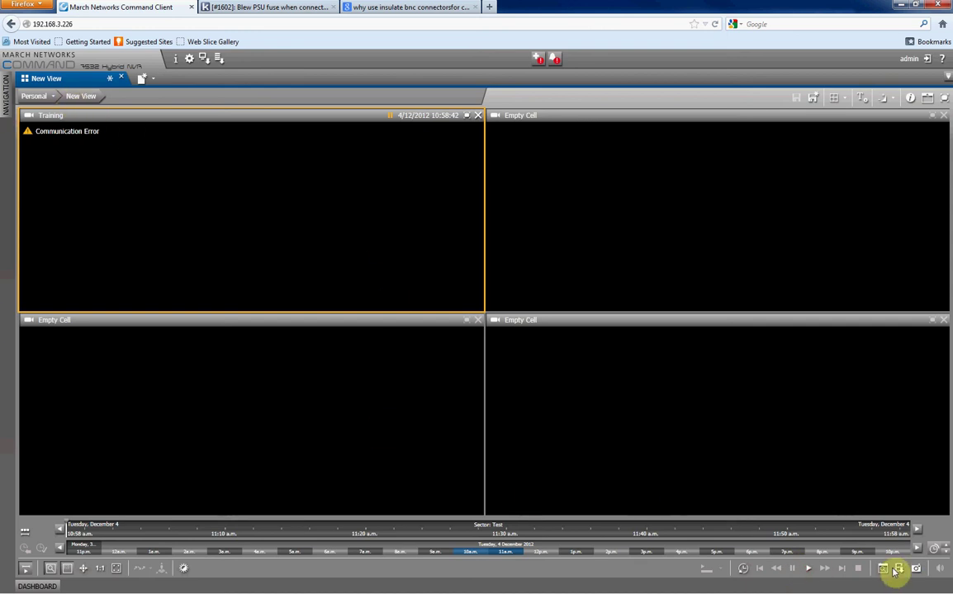
left_click(805, 569)
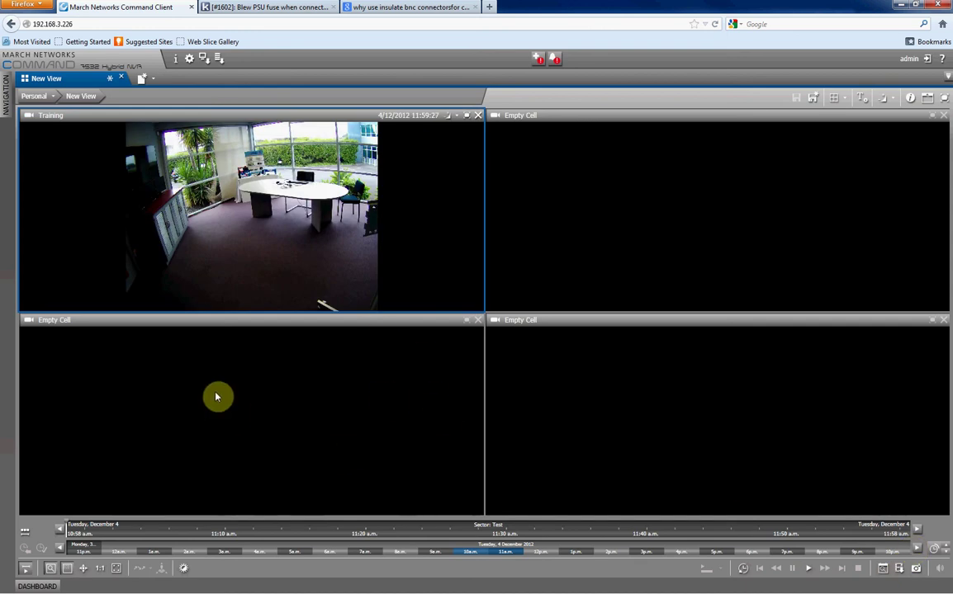